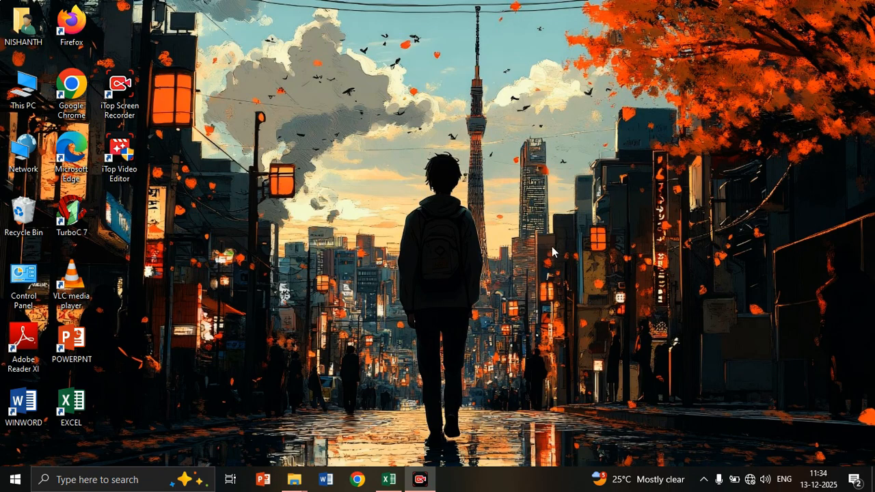
Switch to the E_04 workbook in Excel, then apply all borders and centre alignment to the whole sales table.
click(389, 481)
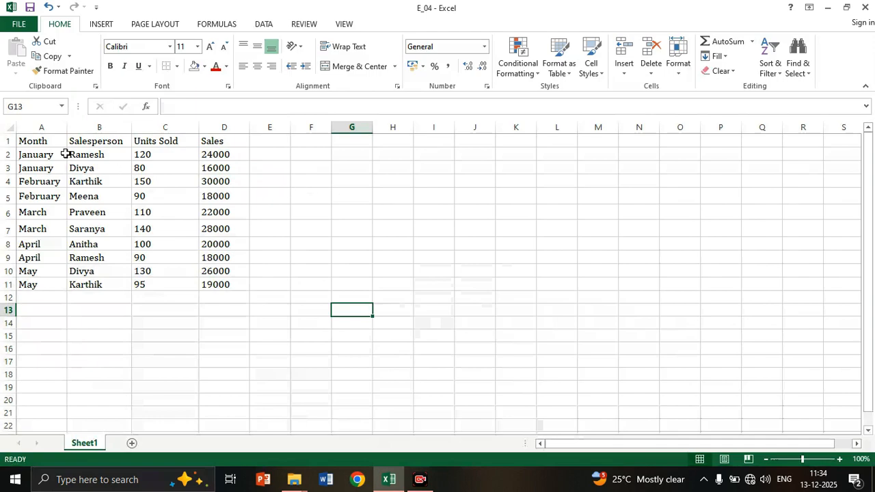
click(38, 140)
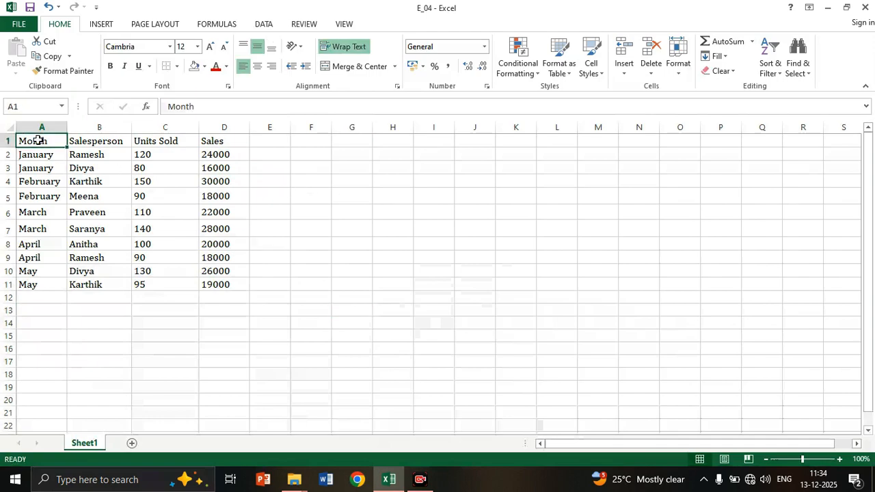
key(ctrl+a)
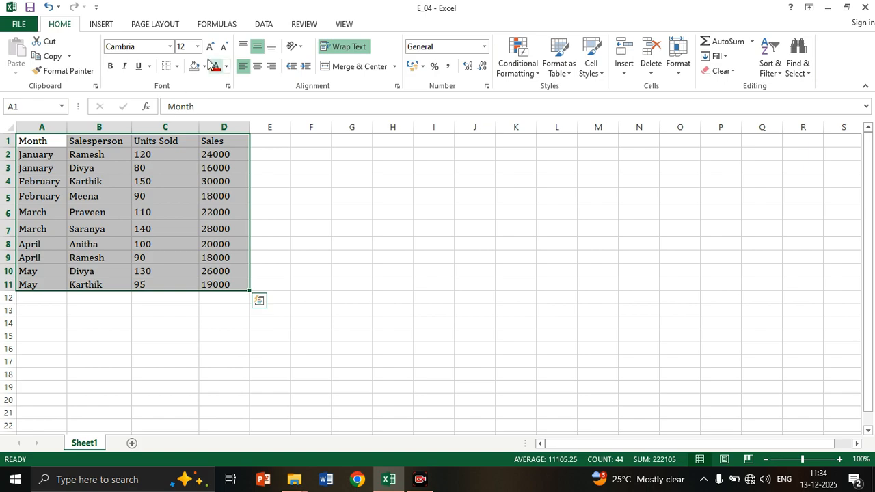
click(176, 65)
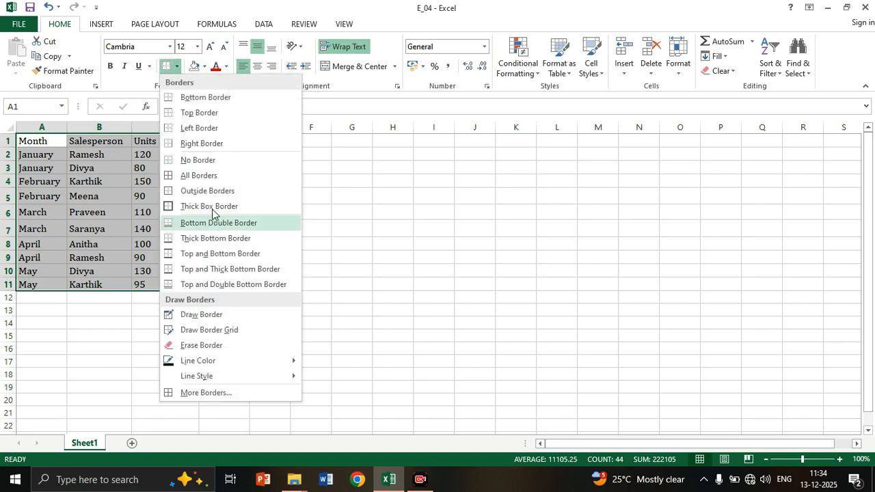
click(199, 176)
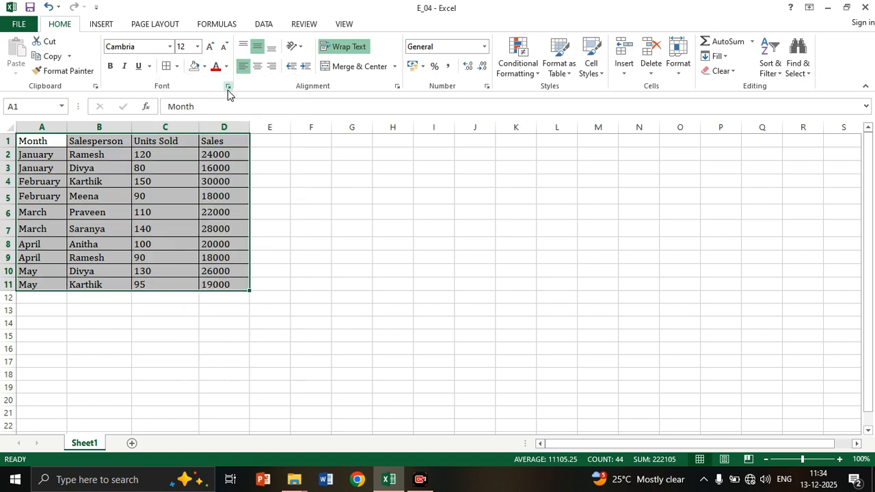
click(259, 69)
click(54, 157)
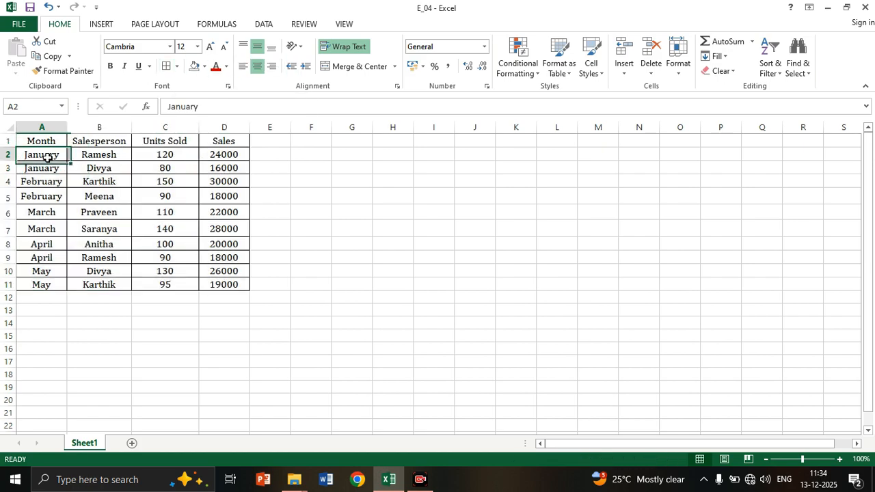
Fill the table's header row A1:D1 with yellow and make its text bold.
drag(39, 143, 236, 141)
click(205, 66)
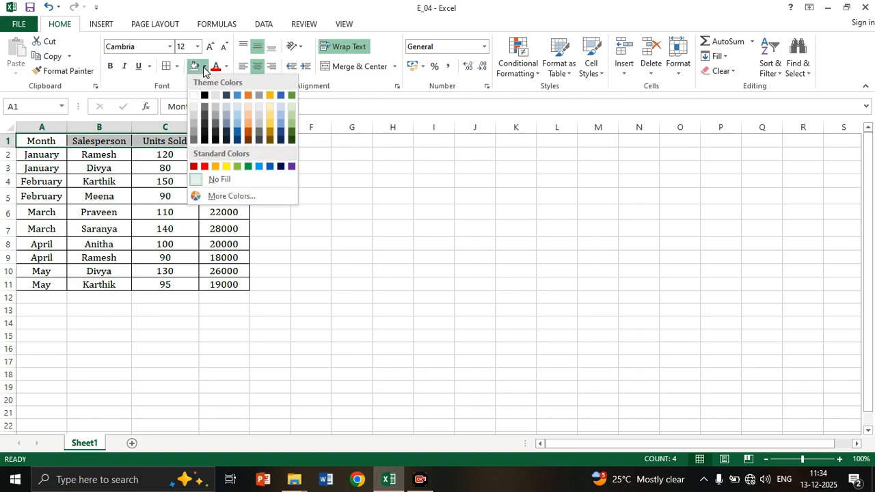
click(227, 167)
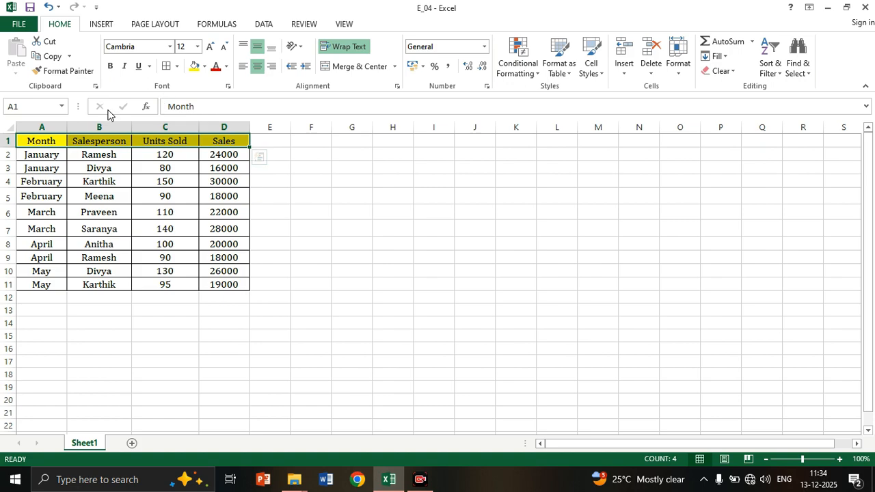
click(111, 67)
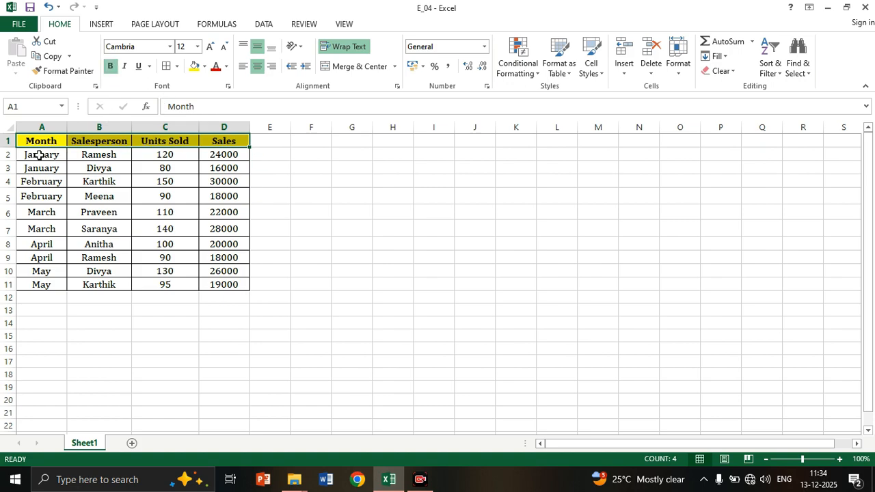
Fill the data rows A2:D11 with light gray.
drag(62, 155, 227, 285)
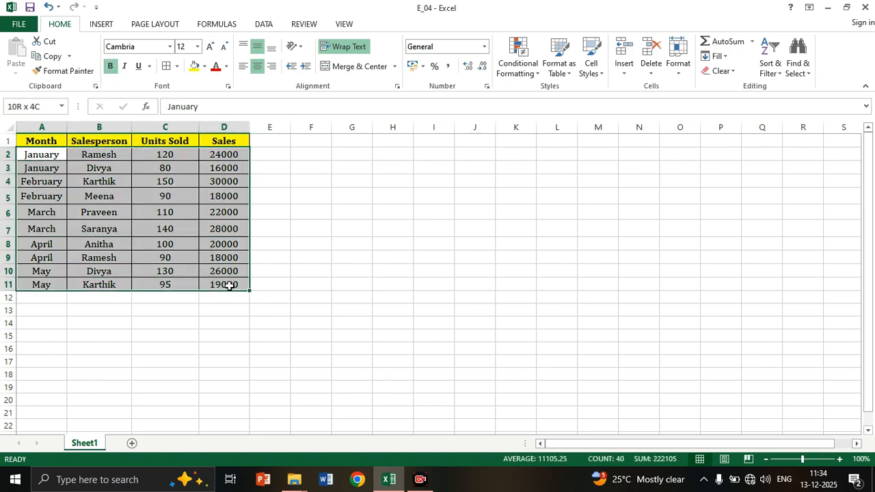
click(205, 68)
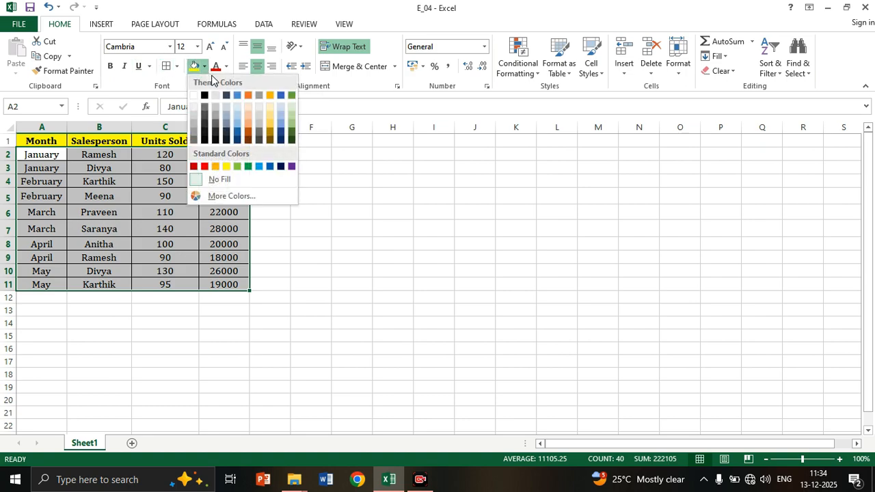
click(259, 117)
click(134, 167)
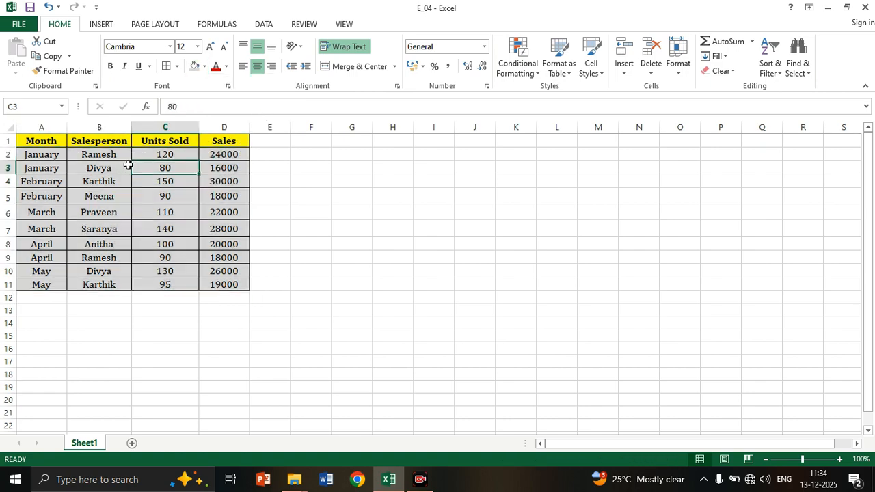
Left-align the entries in the Salesperson column, B2:B11.
drag(99, 156, 112, 282)
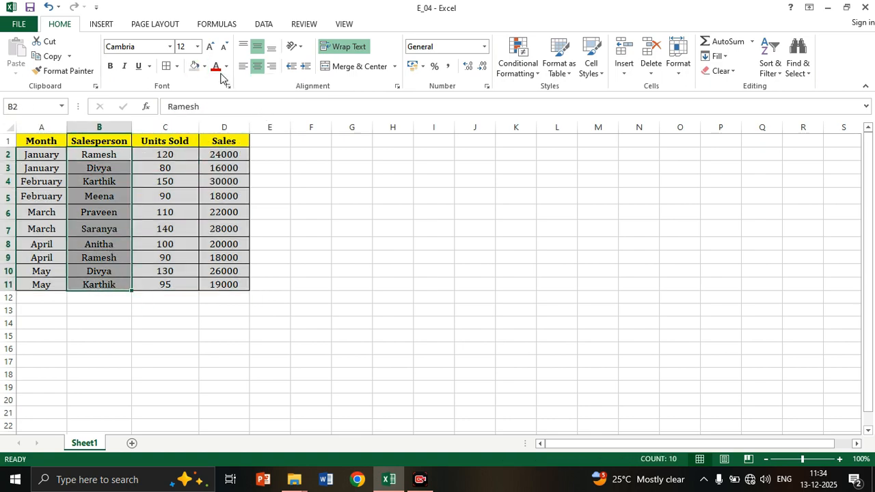
click(242, 67)
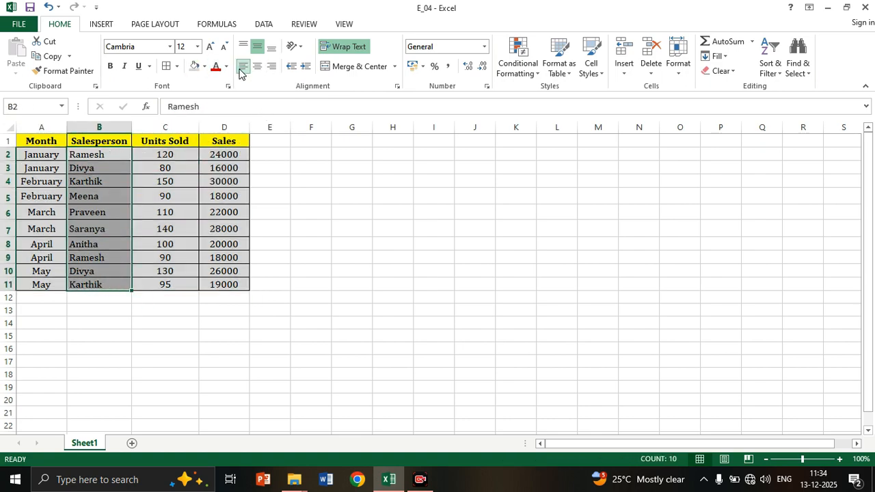
click(334, 311)
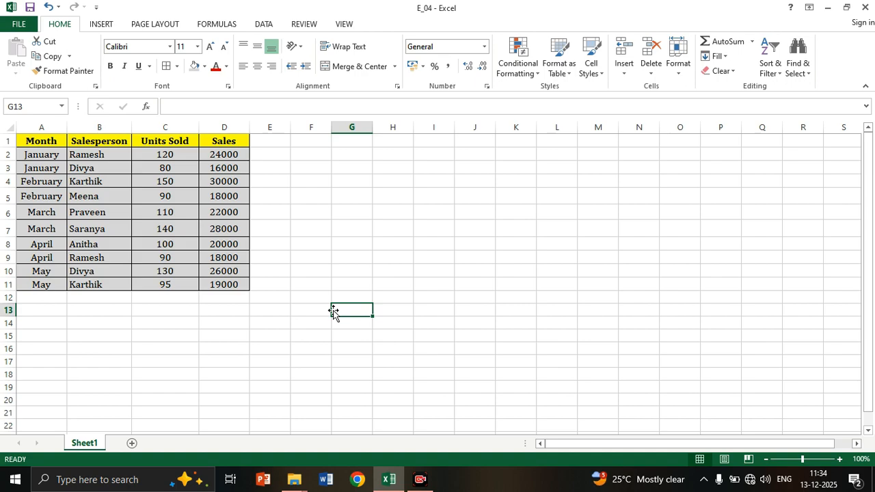
Examine the month, units sold and sales entries of the salespeople who are listed more than once.
click(88, 156)
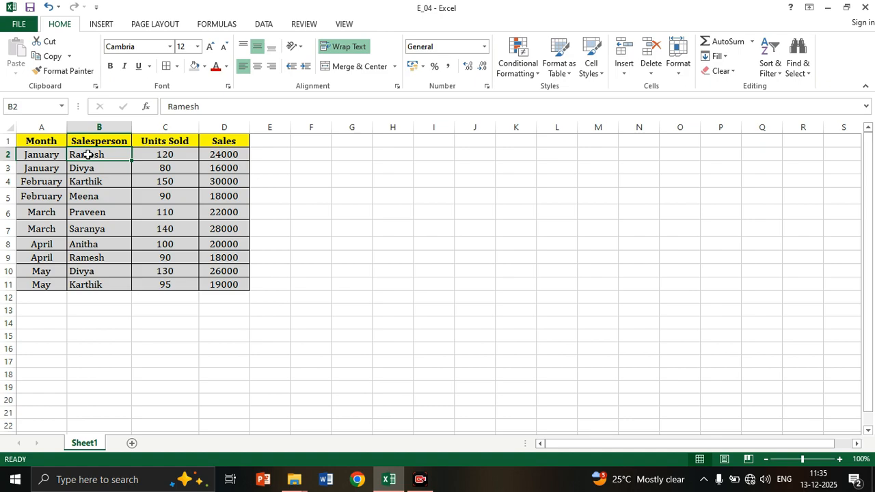
click(53, 155)
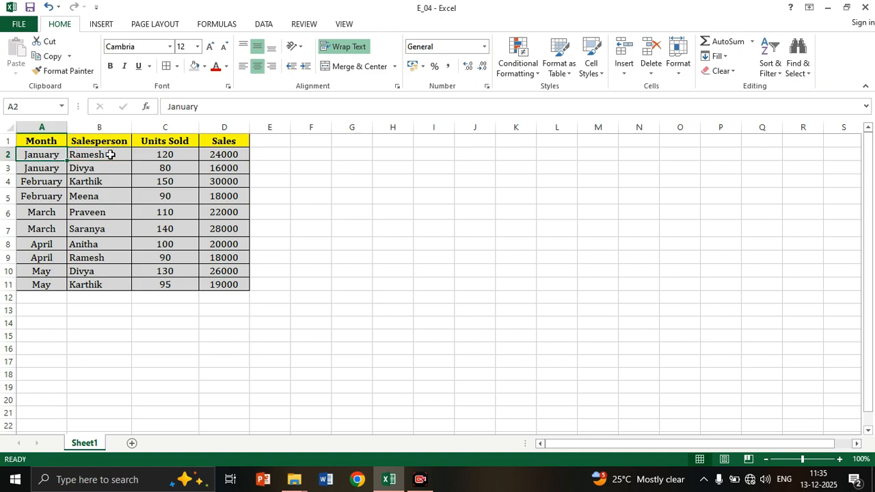
click(169, 157)
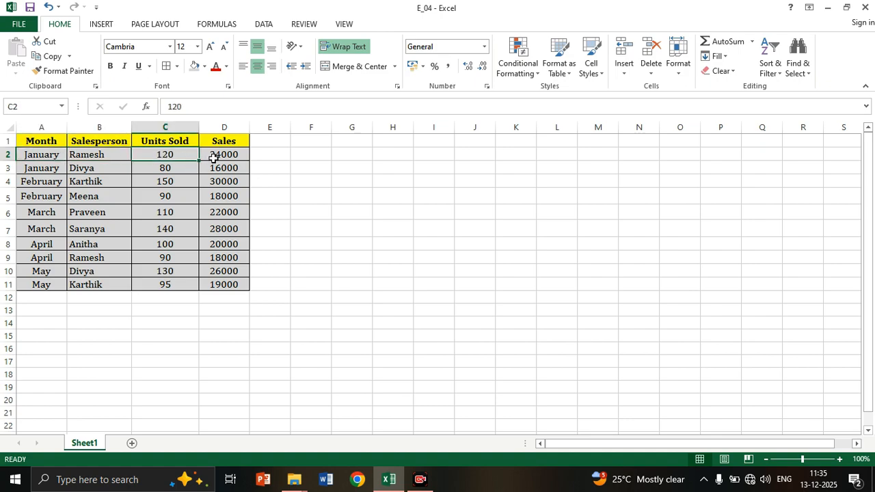
click(214, 159)
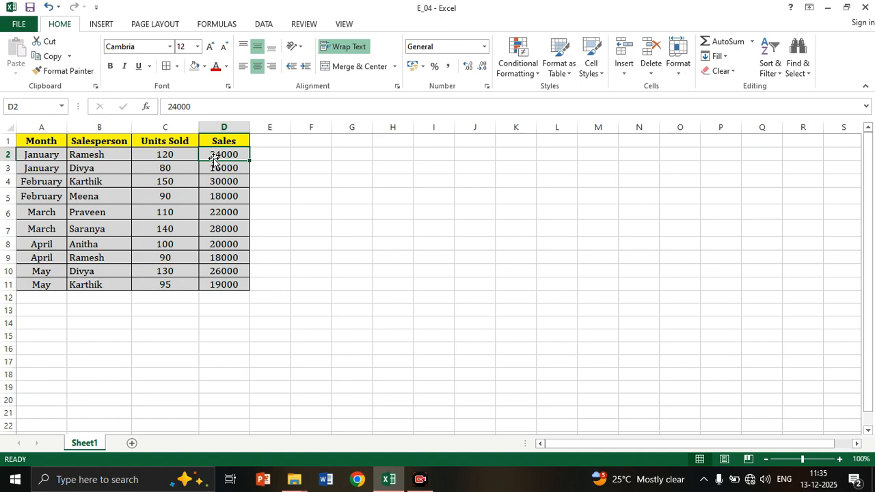
click(57, 258)
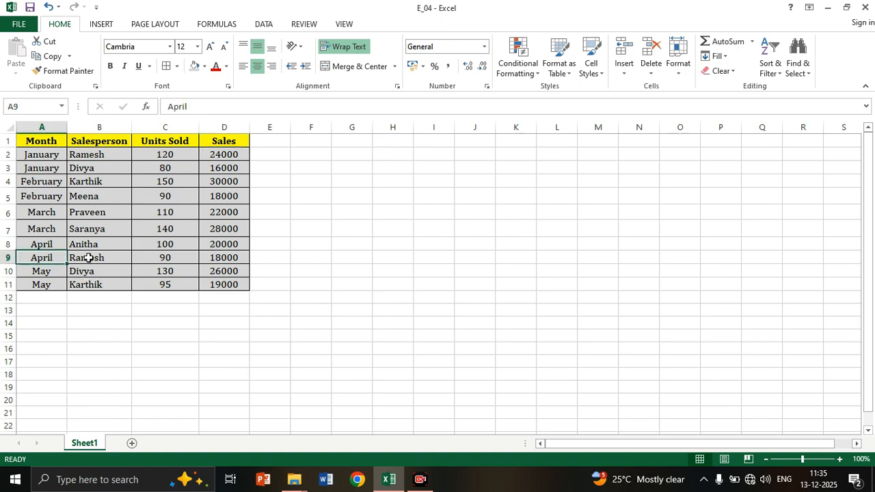
click(89, 258)
click(167, 258)
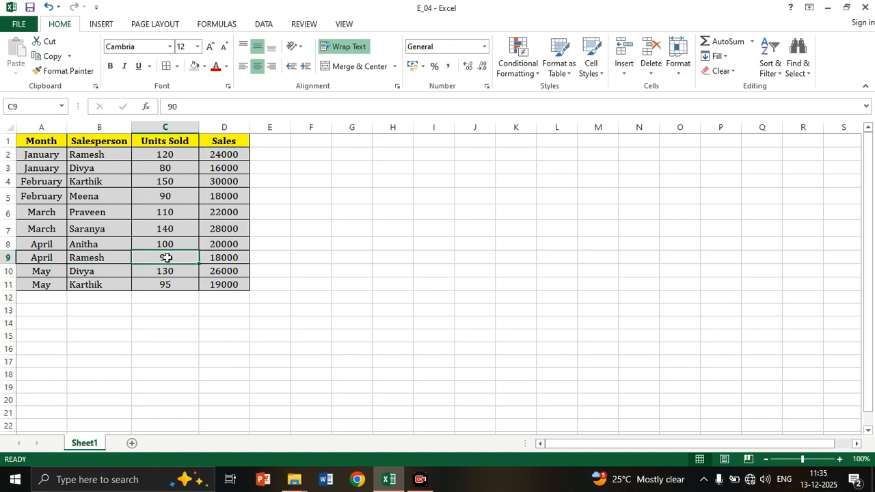
click(224, 256)
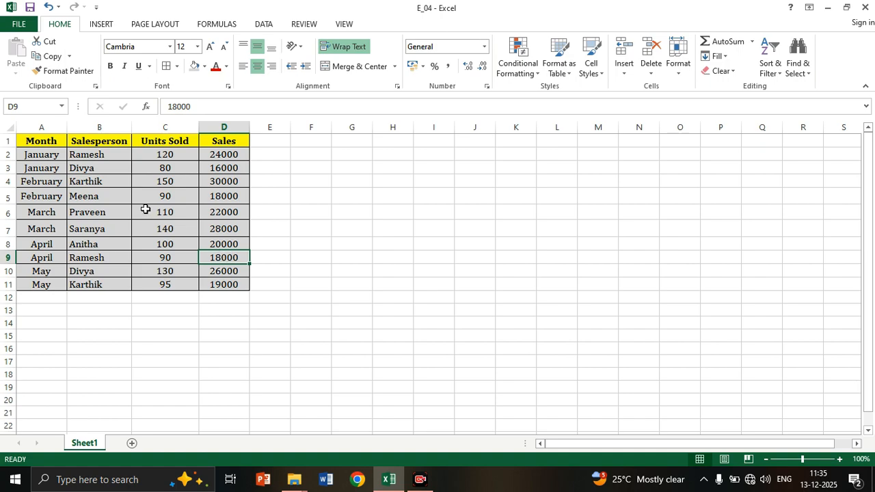
click(96, 170)
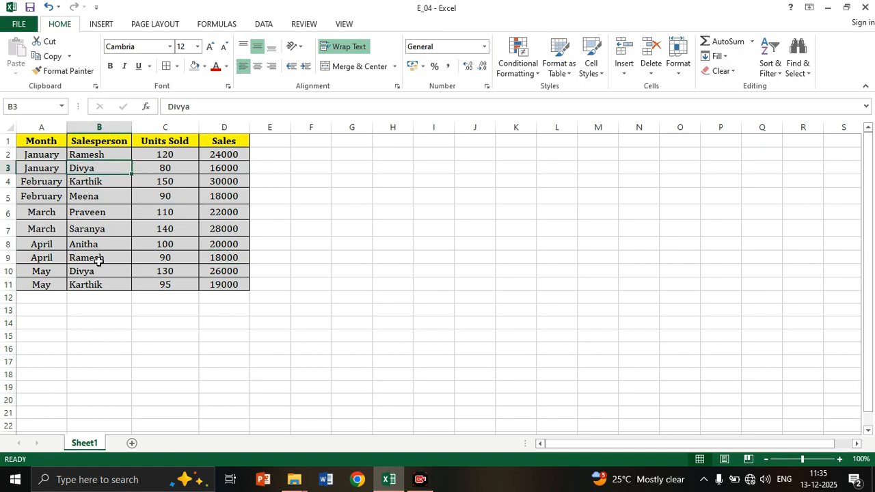
drag(99, 258, 100, 286)
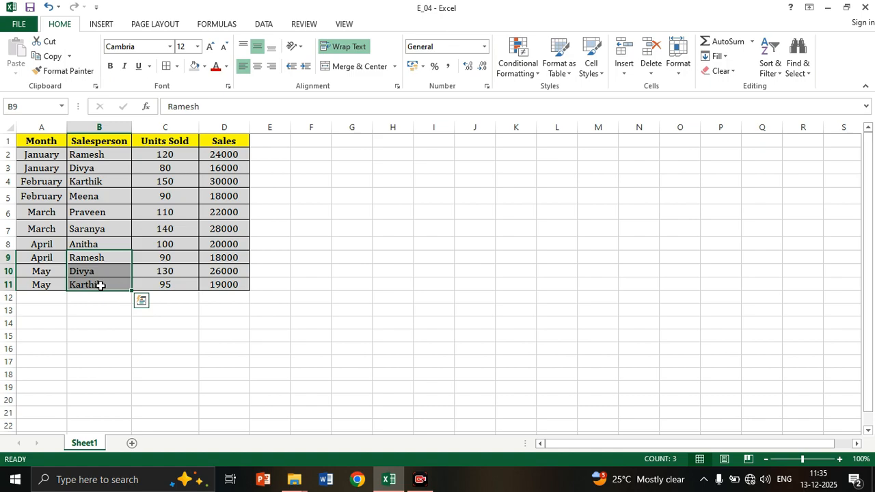
click(286, 265)
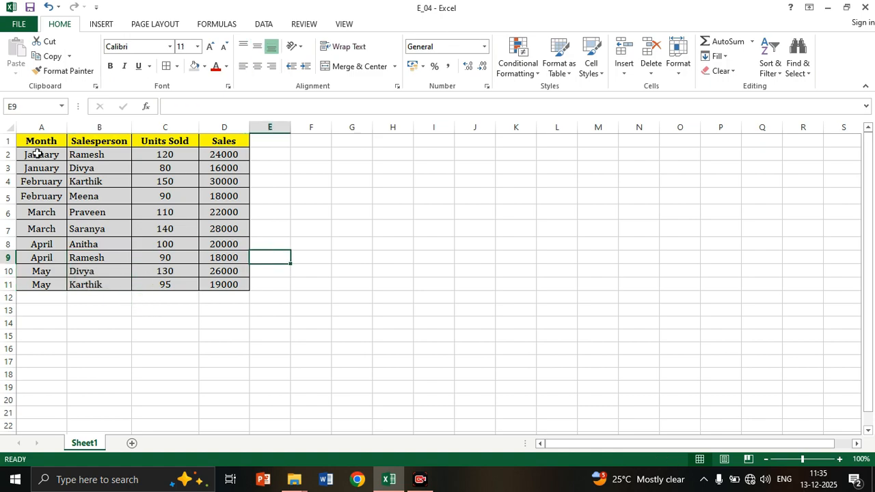
Create a PivotTable from the range A1:D11 of Sheet1 on a new worksheet.
key(ctrl+a)
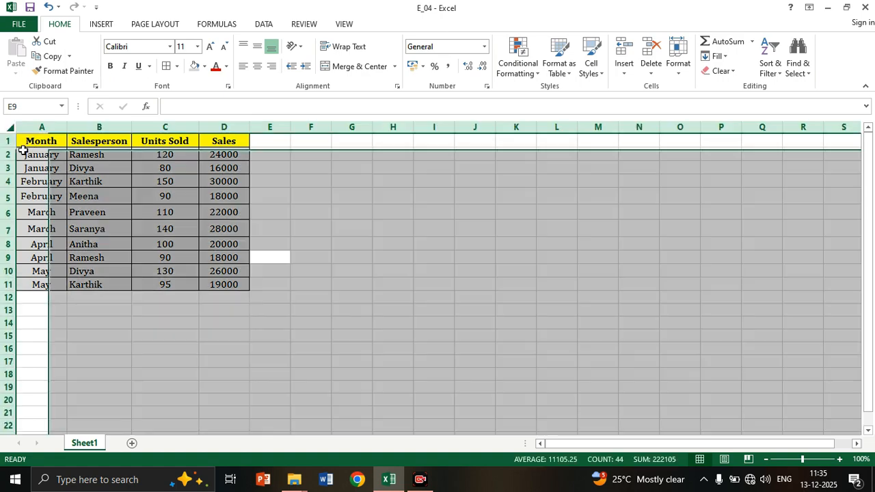
click(22, 151)
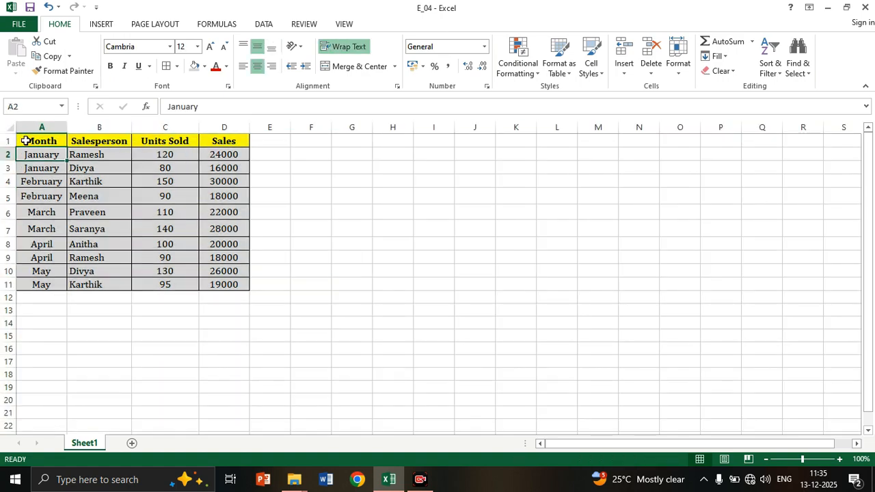
drag(24, 141, 237, 287)
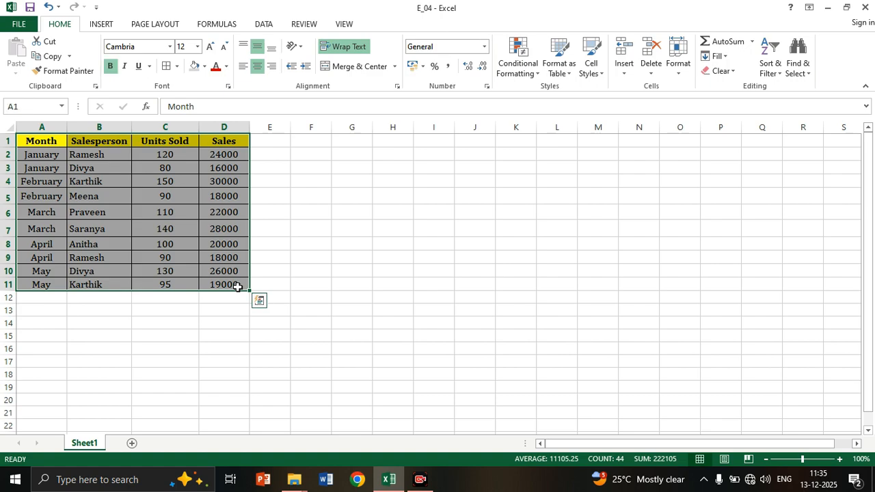
click(101, 24)
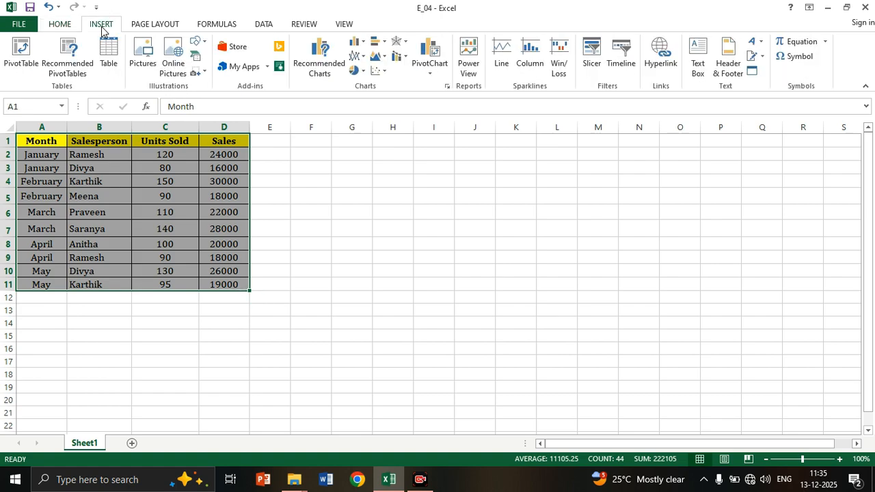
click(19, 62)
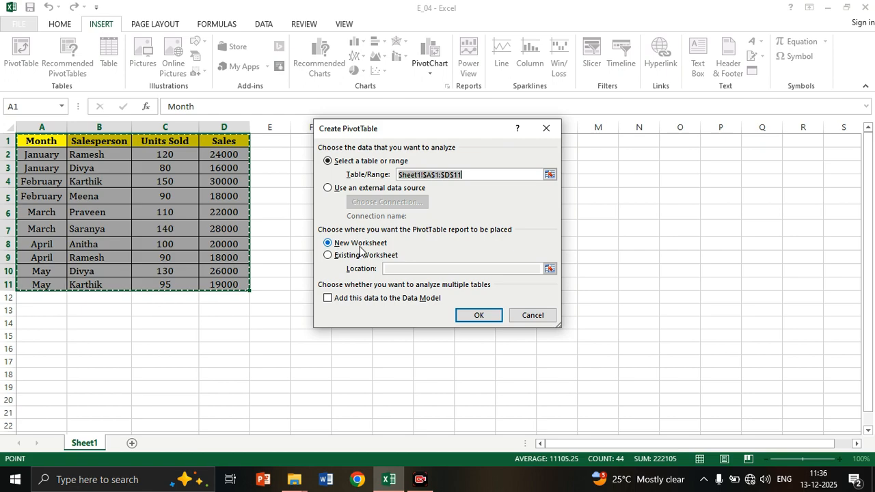
click(484, 319)
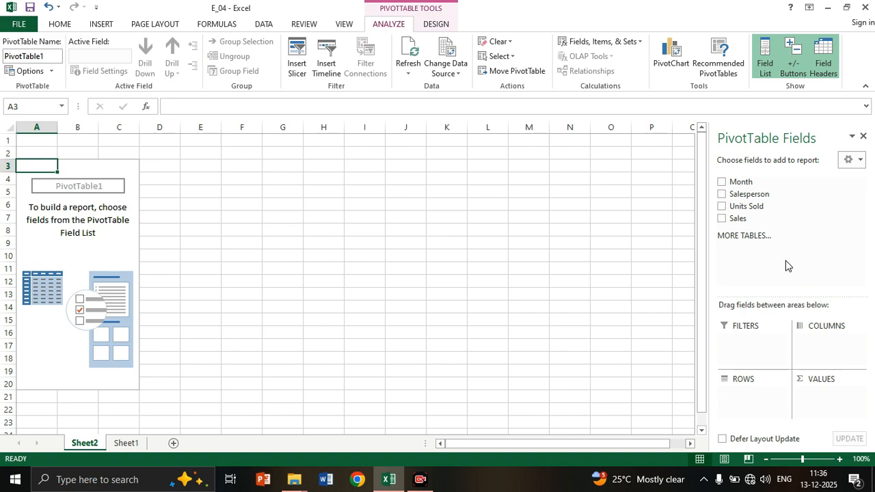
Lay out the PivotTable with Month as columns, Salesperson as rows and Sum of Sales as values.
drag(747, 184, 821, 346)
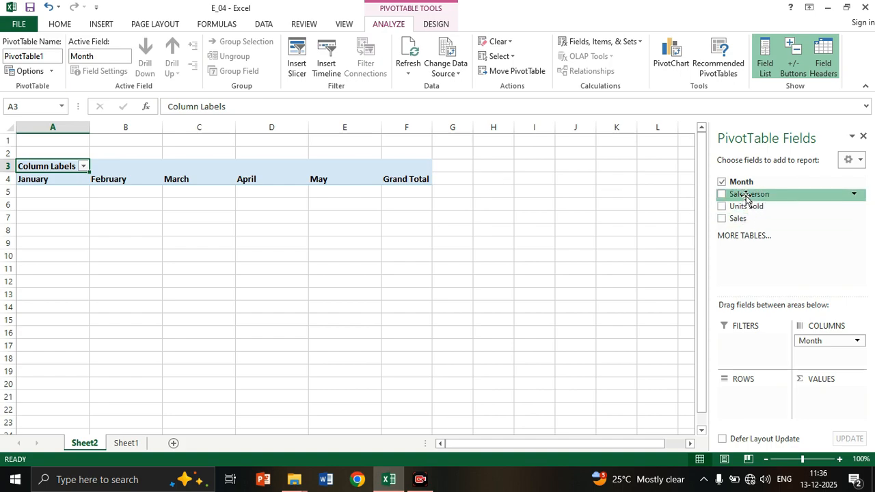
drag(746, 197, 755, 399)
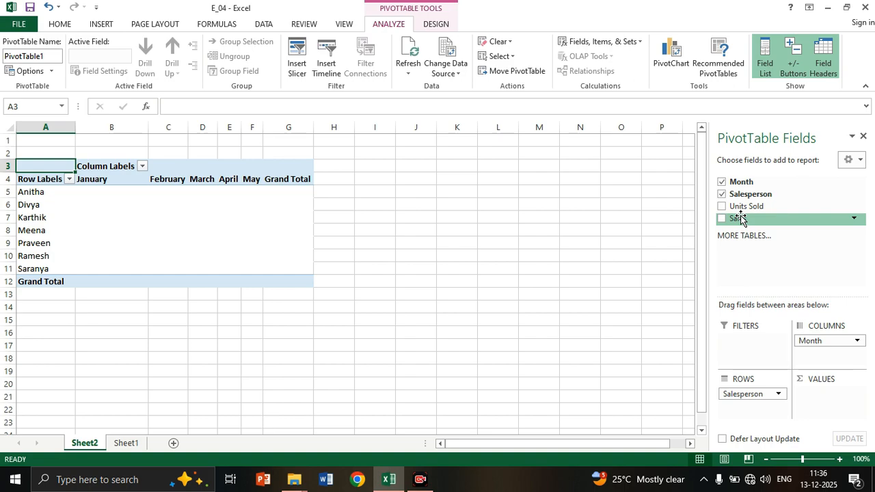
drag(740, 217, 841, 401)
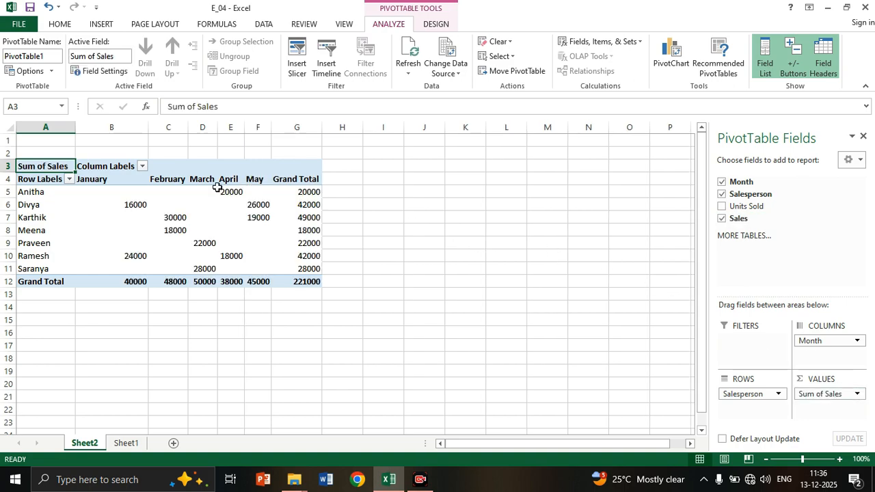
mouse_move(234, 190)
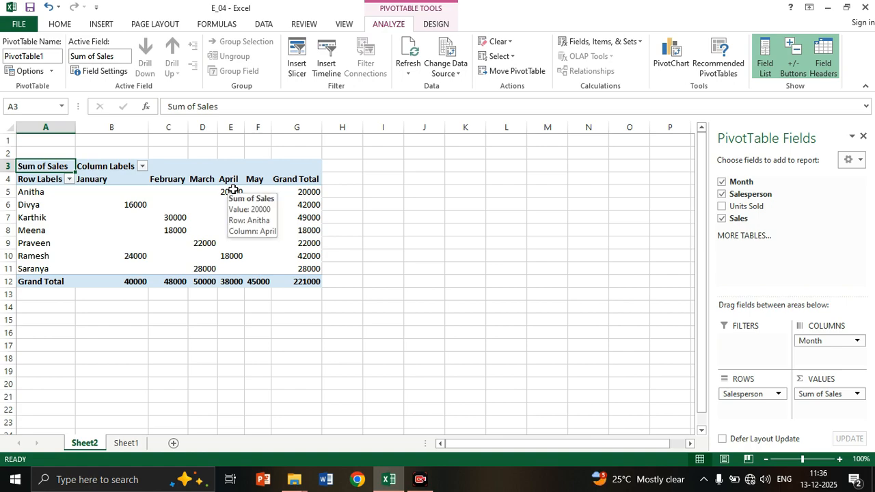
Apply all borders to the PivotTable range A4:G12.
mouse_move(298, 193)
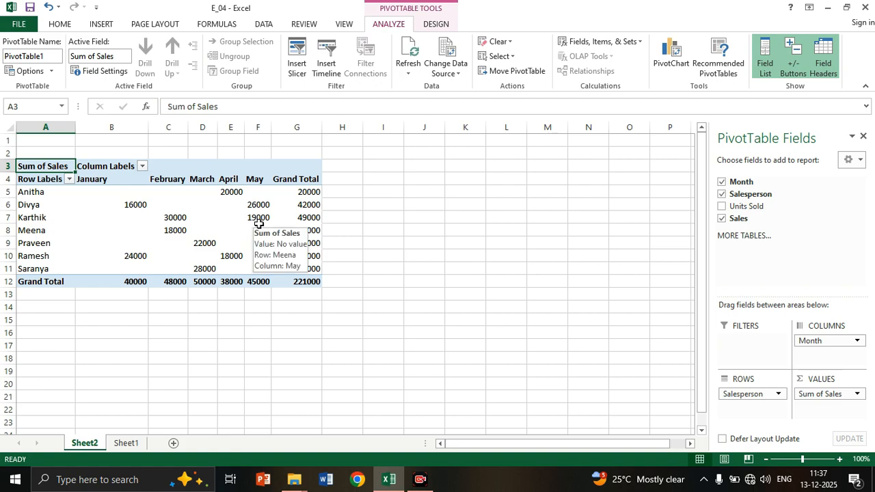
click(31, 191)
drag(33, 192, 250, 254)
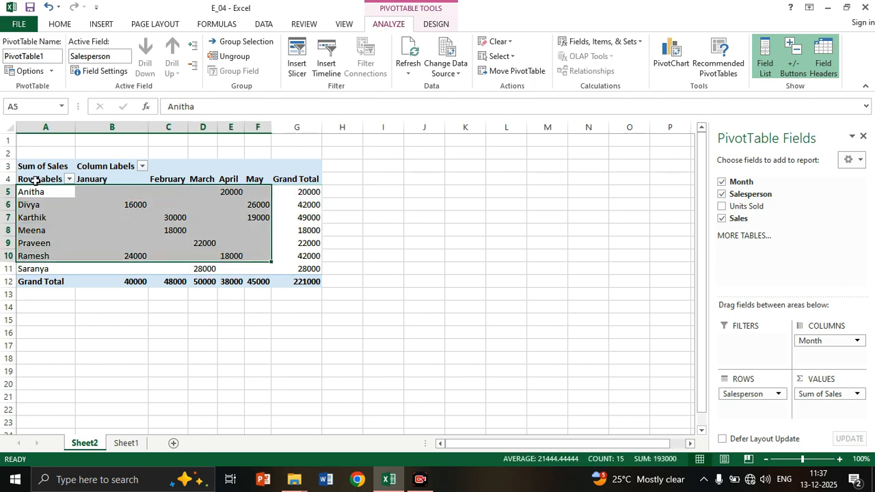
drag(35, 181, 312, 283)
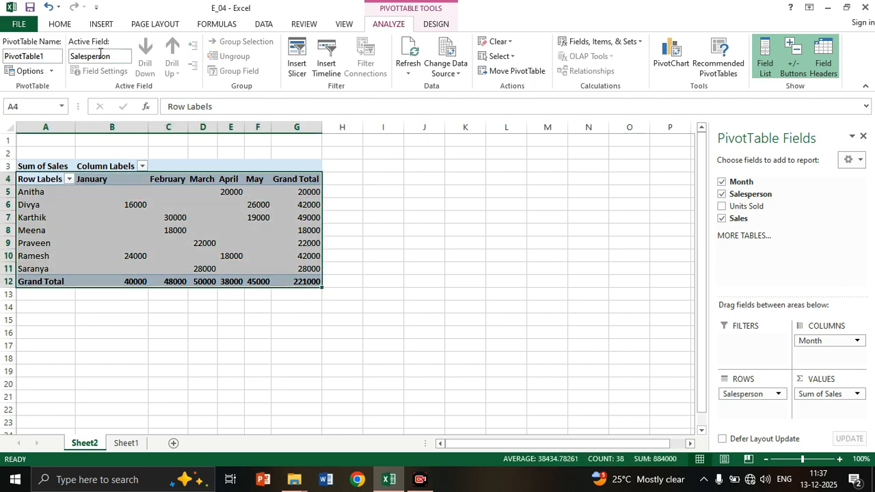
click(61, 25)
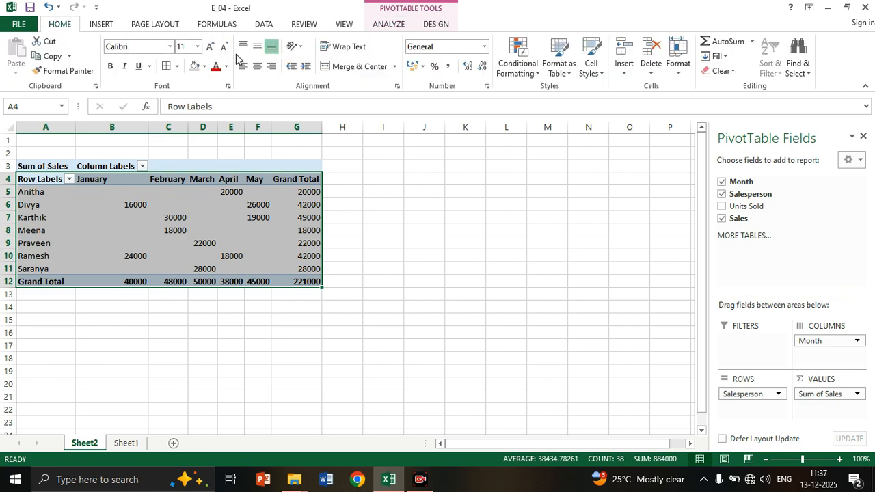
click(166, 67)
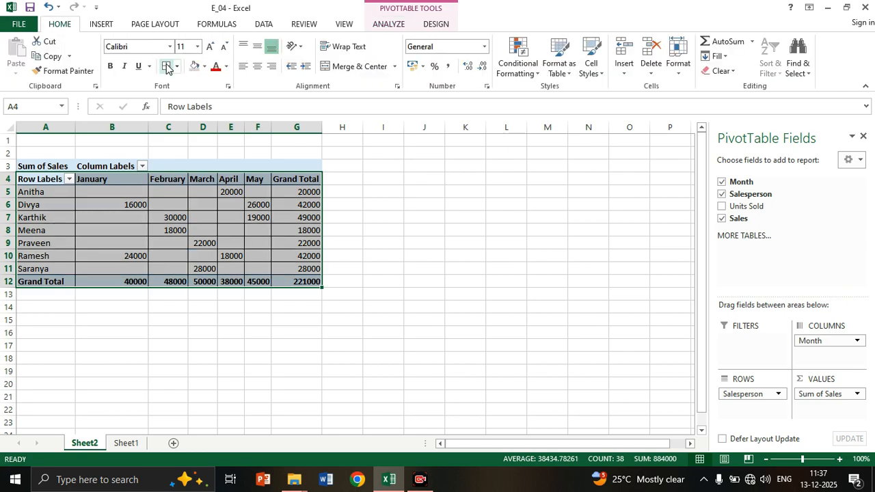
click(400, 267)
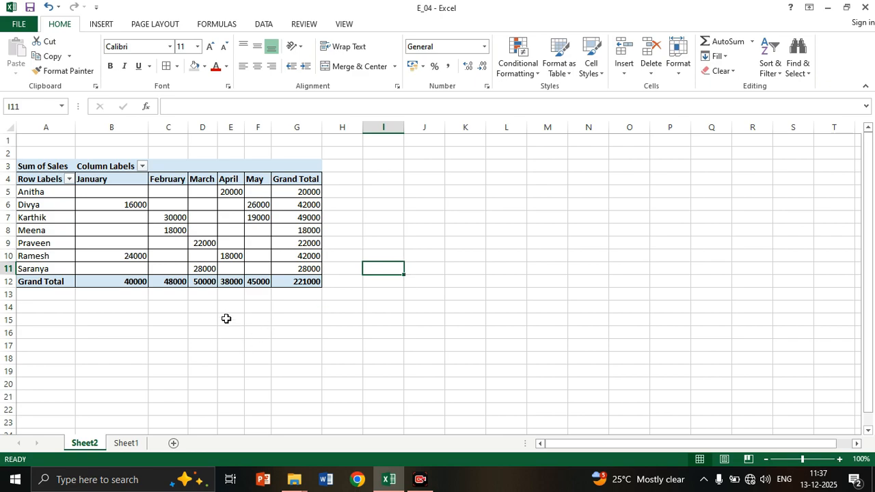
click(198, 252)
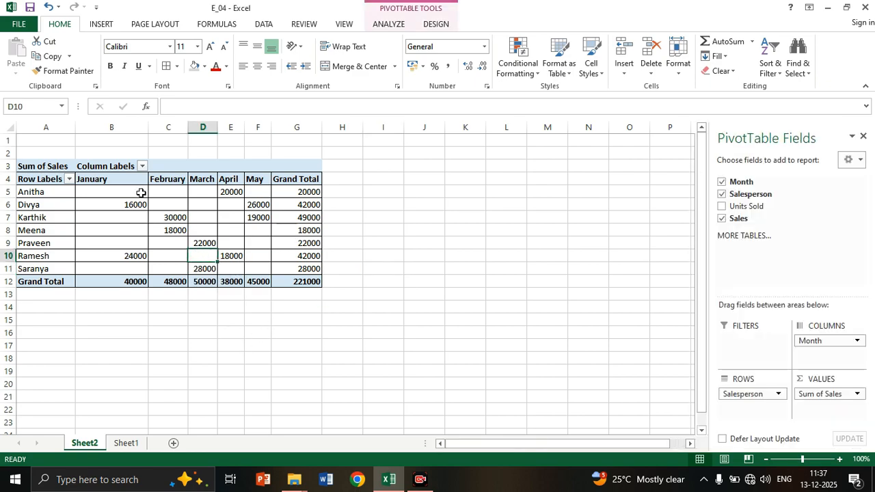
click(42, 181)
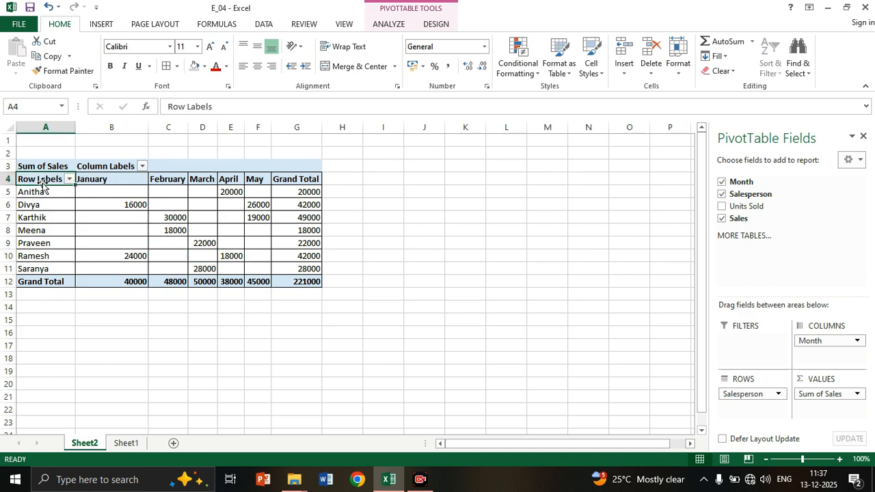
mouse_move(264, 208)
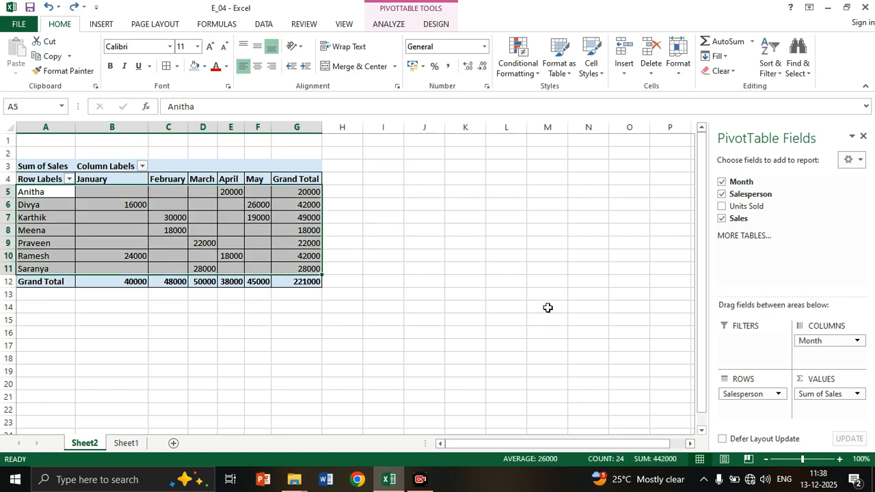
mouse_move(273, 236)
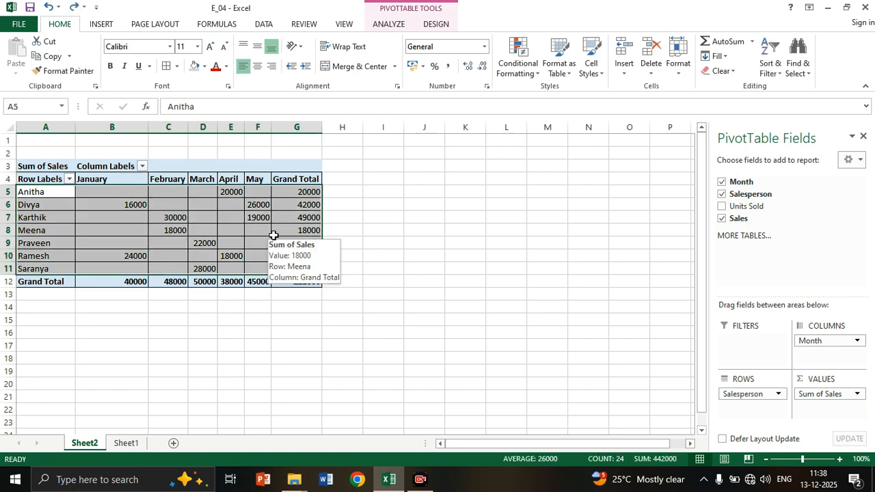
click(376, 255)
Insert a clustered column PivotChart from the PivotTable and place it in the empty area beside the PivotTable.
drag(38, 192, 306, 269)
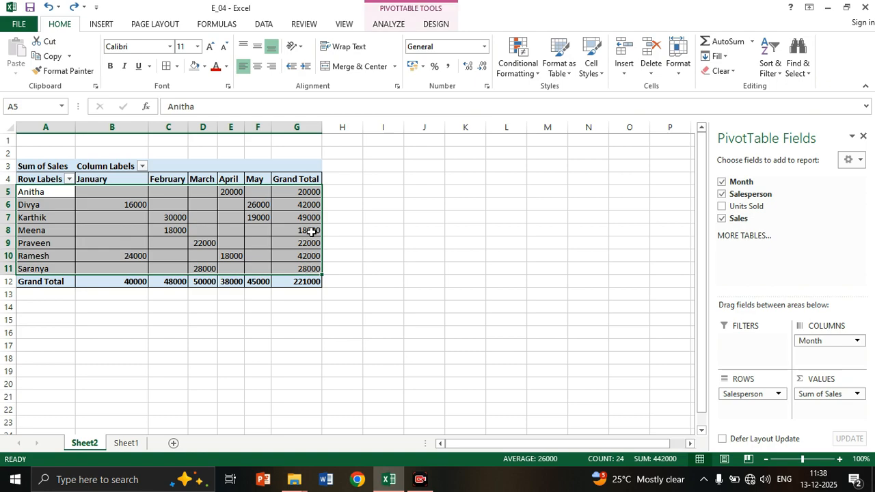
click(101, 26)
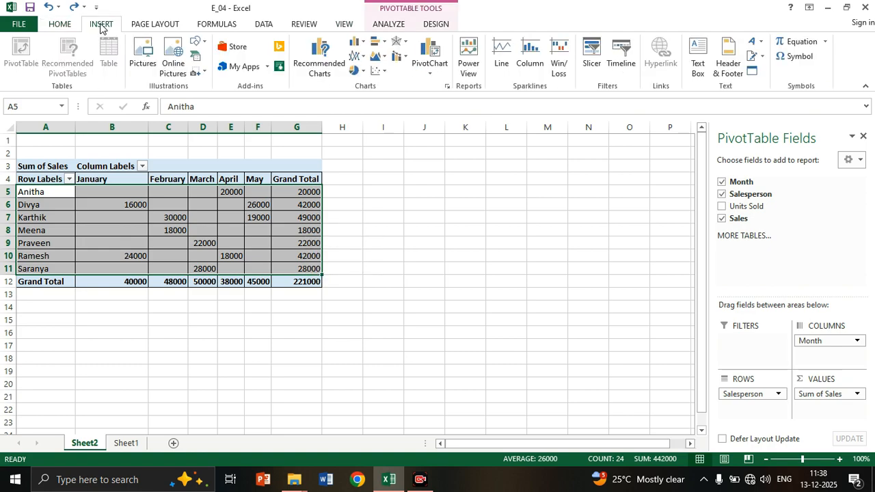
click(432, 73)
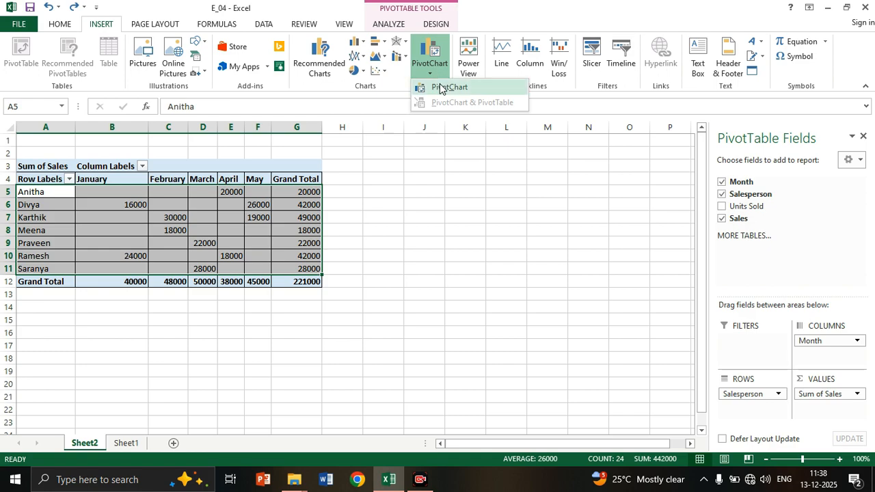
click(443, 87)
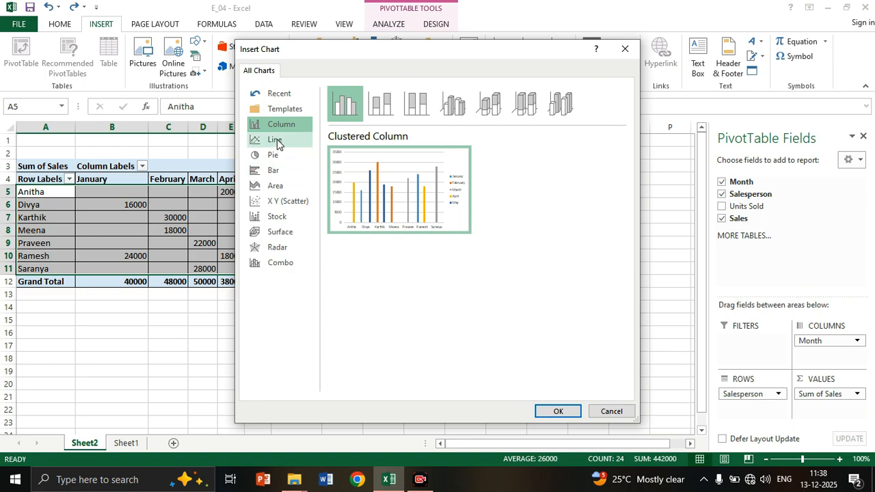
click(556, 411)
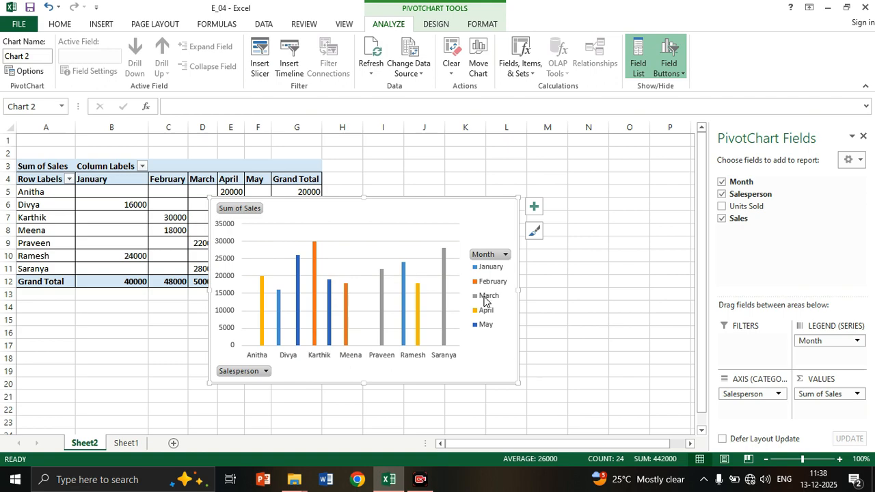
drag(408, 205, 540, 168)
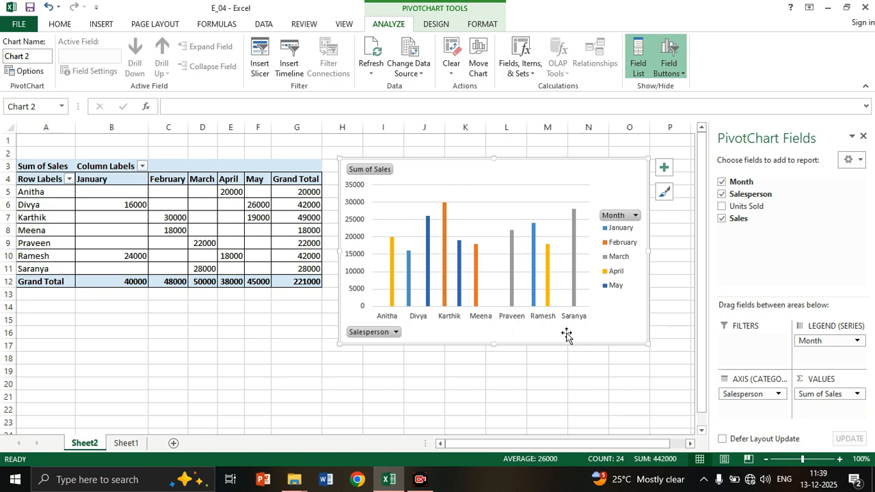
drag(602, 328, 623, 326)
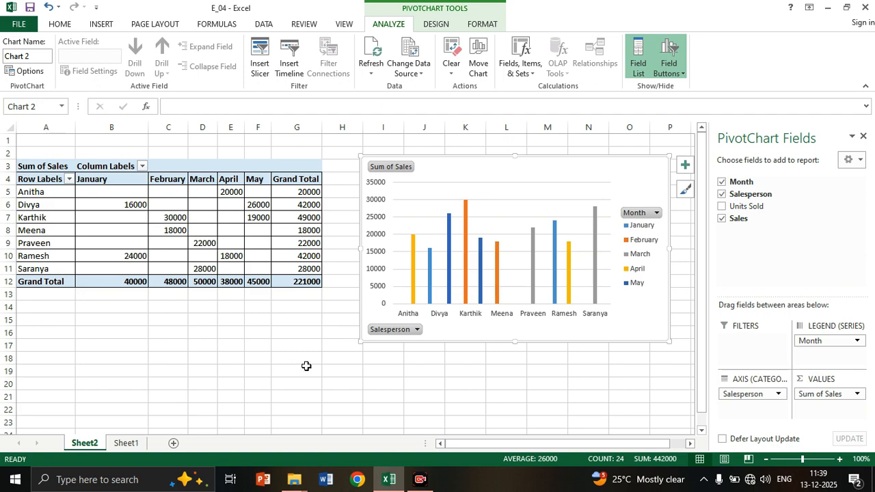
Convert the range A1:D11 on Sheet1 into a table with headers.
click(138, 443)
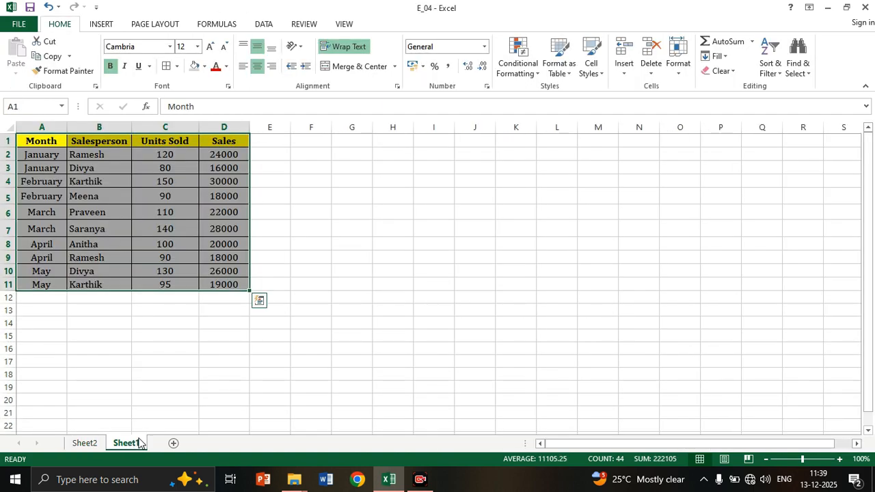
click(387, 308)
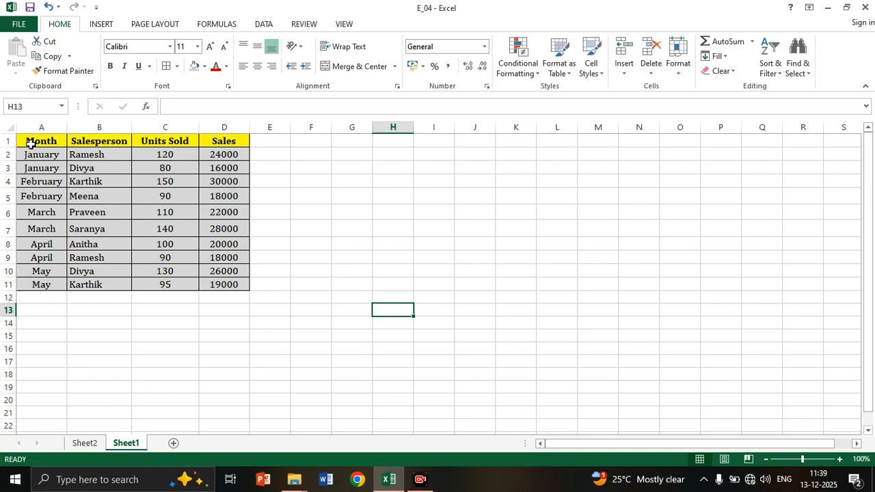
mouse_move(31, 144)
mouse_down()
mouse_move(205, 242)
mouse_move(219, 284)
mouse_up()
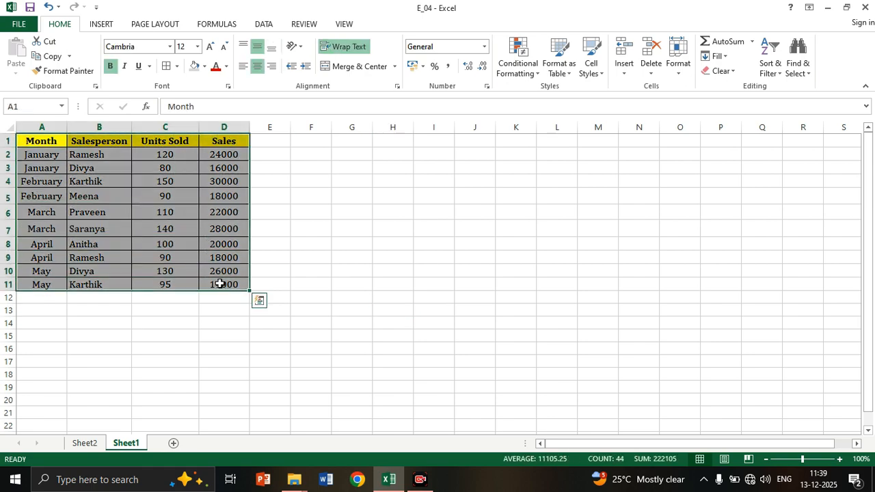
key(ctrl+t)
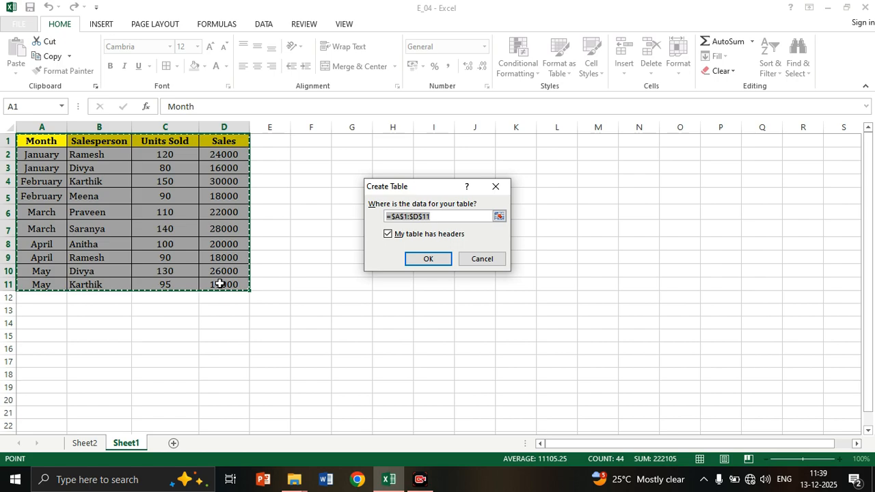
key(Return)
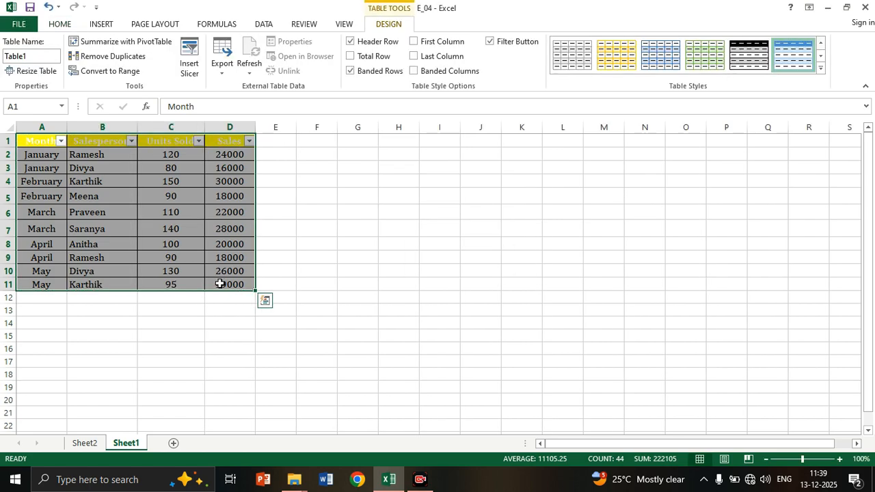
Insert a slicer for the table's Month field.
click(190, 58)
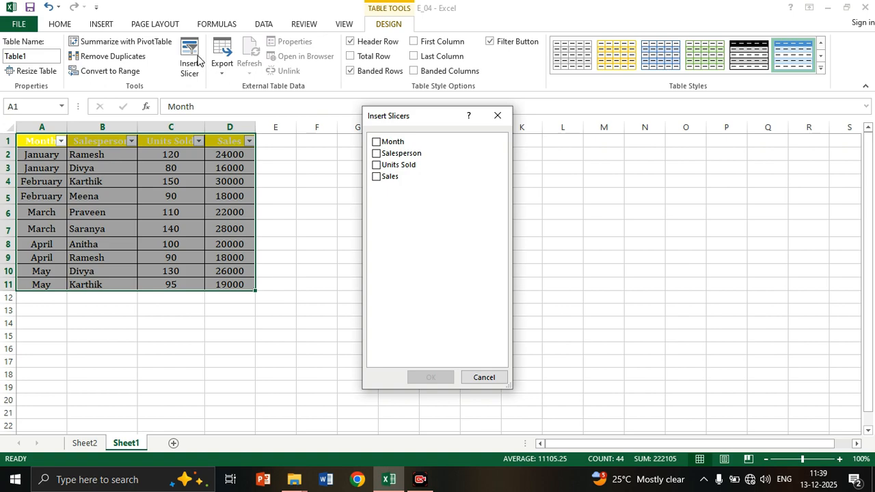
drag(434, 117, 459, 137)
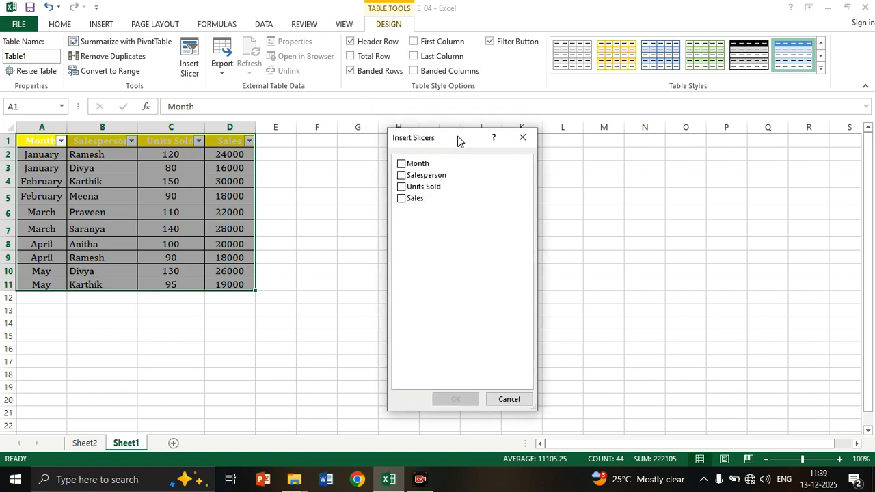
click(401, 163)
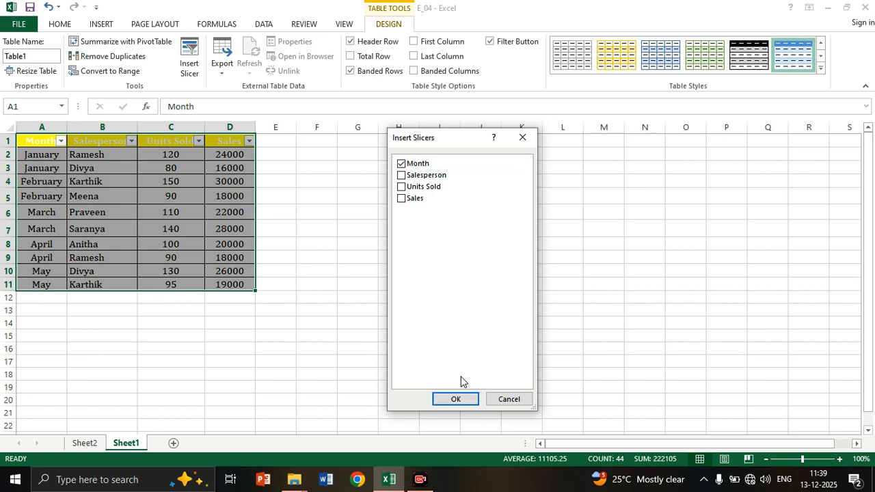
click(456, 399)
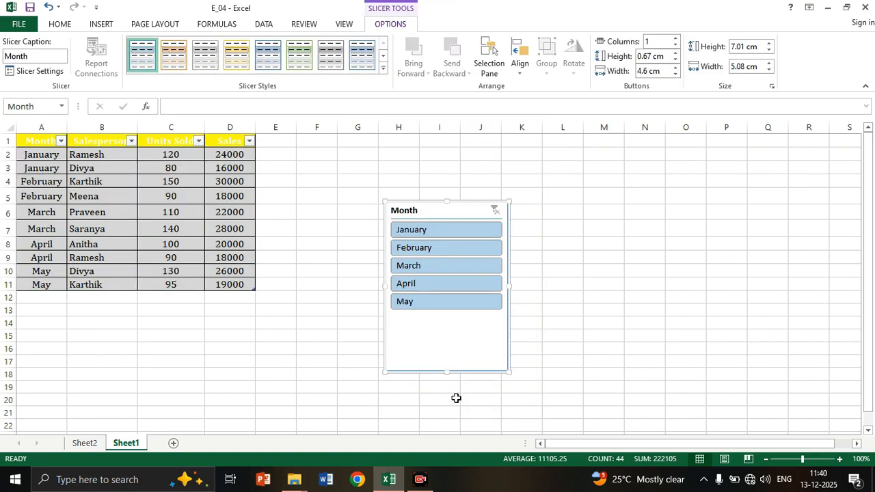
Move the Month slicer closer to the table and filter the table by January, February, March, April and May in turn.
drag(460, 202, 432, 166)
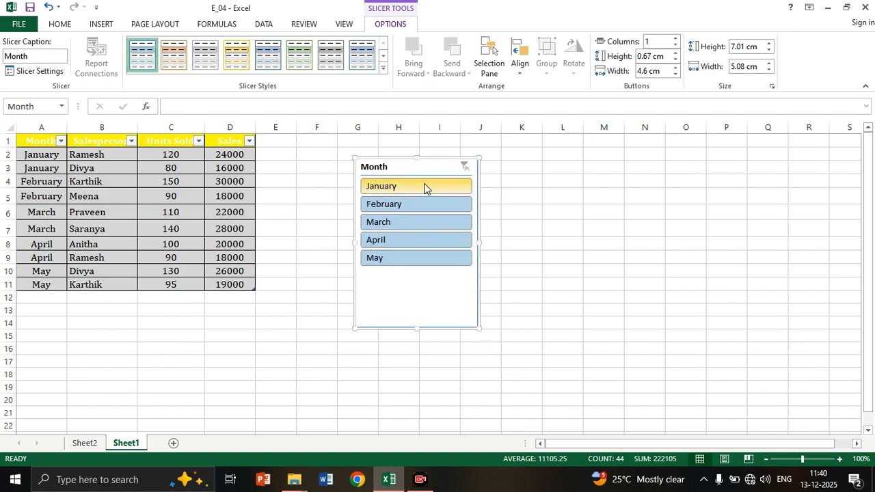
click(424, 189)
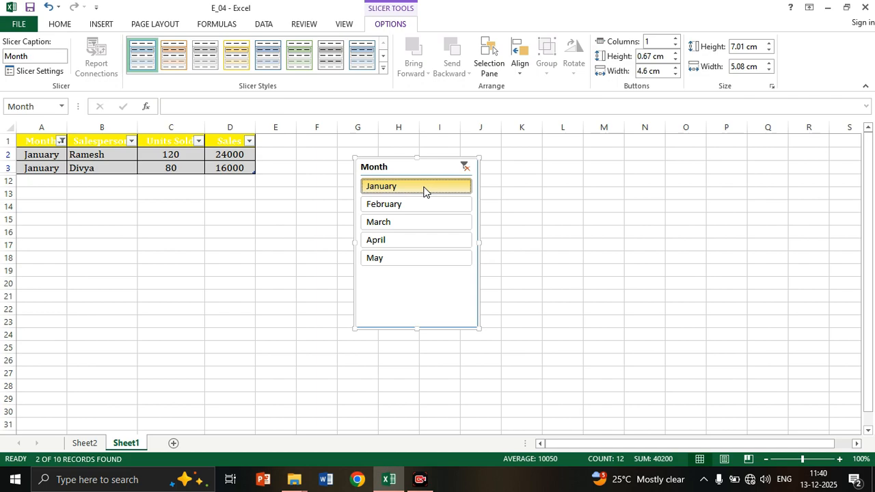
click(423, 206)
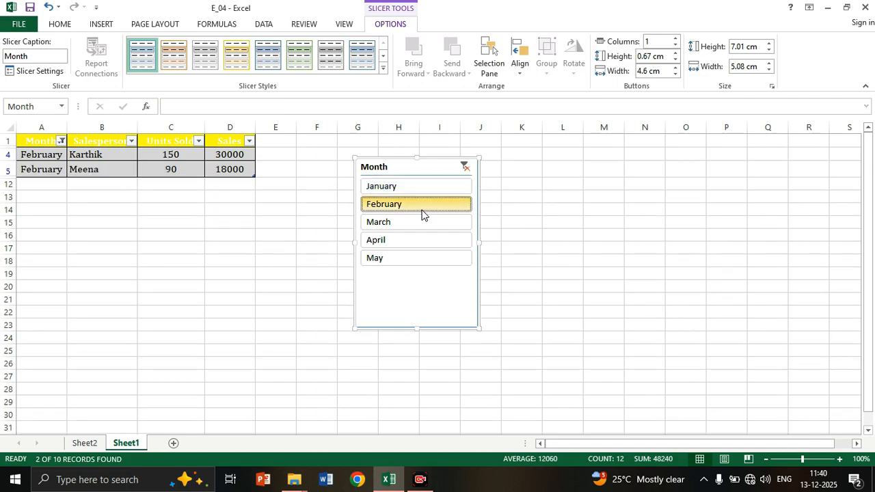
click(422, 223)
click(418, 239)
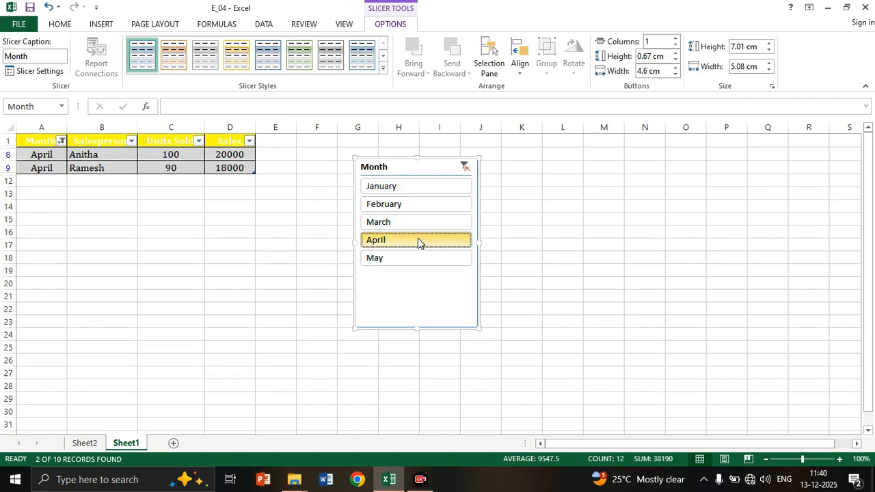
click(415, 263)
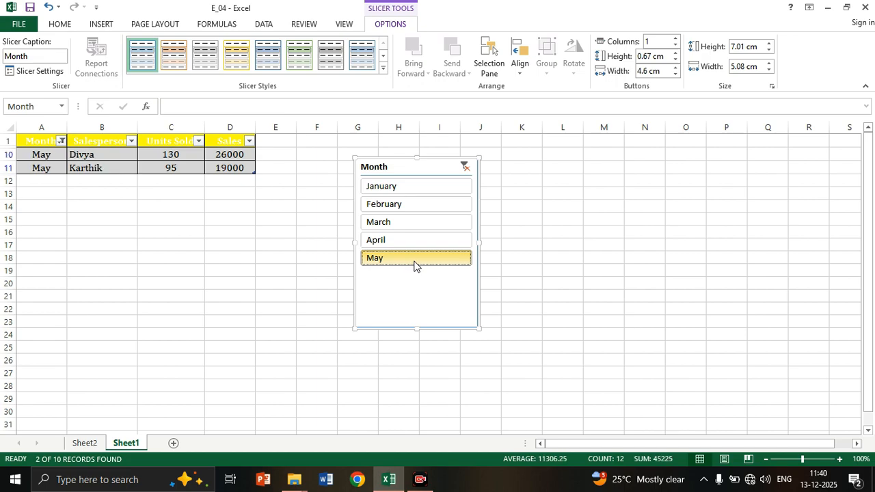
Filter the table with the Month slicer once more by January, February, March and April in turn.
click(416, 190)
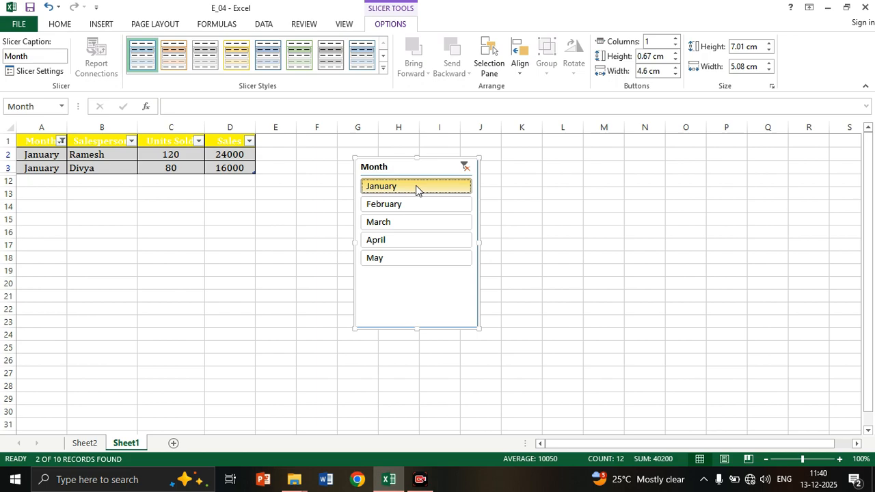
click(417, 203)
click(417, 221)
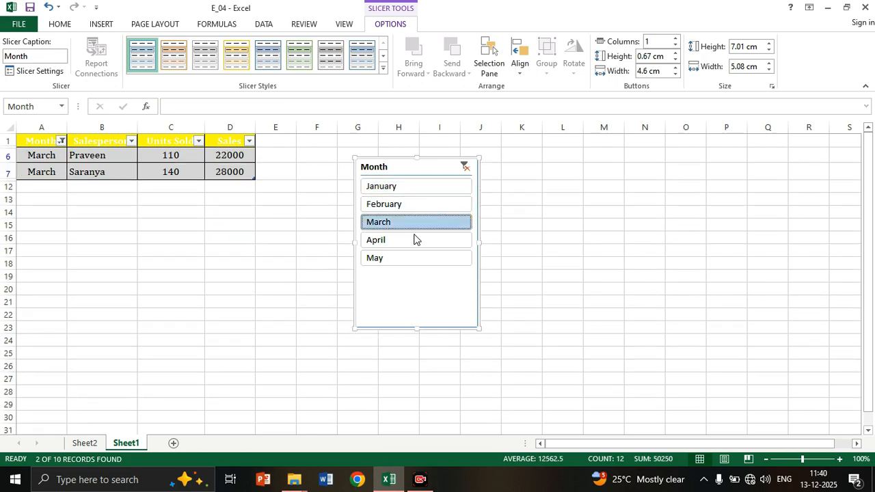
click(415, 239)
Undo all the month filters and the slicer's move.
key(ctrl+z)
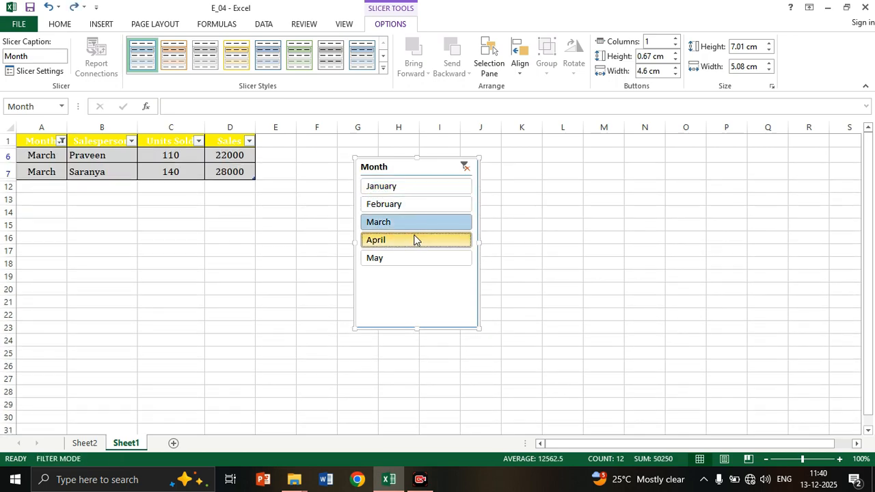
key(ctrl+z)
key(ctrl+z)
key(ctrl+z)
key(ctrl+z)
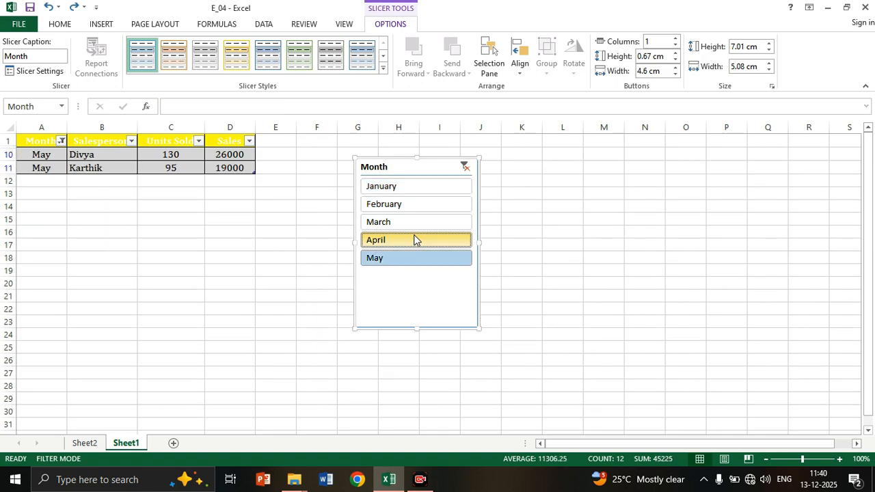
key(ctrl+z)
key(ctrl+z)
key(ctrl+z)
key(ctrl+z)
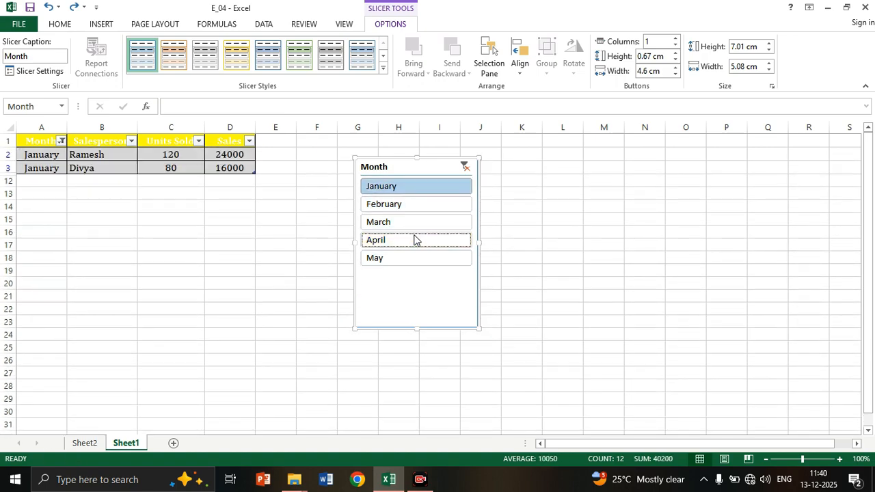
key(ctrl+z)
key(ctrl+z)
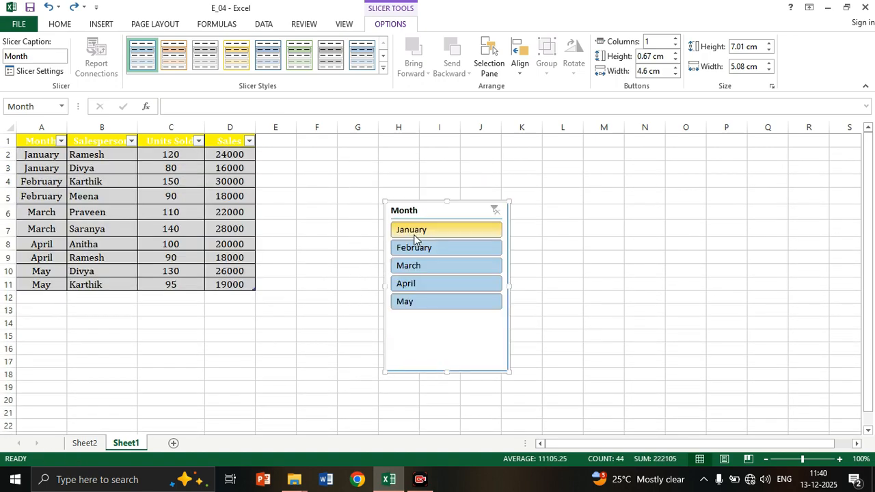
Undo the slicer and the table conversion, and convert the range A1:D11 on Sheet1 into a table with headers again.
key(ctrl+z)
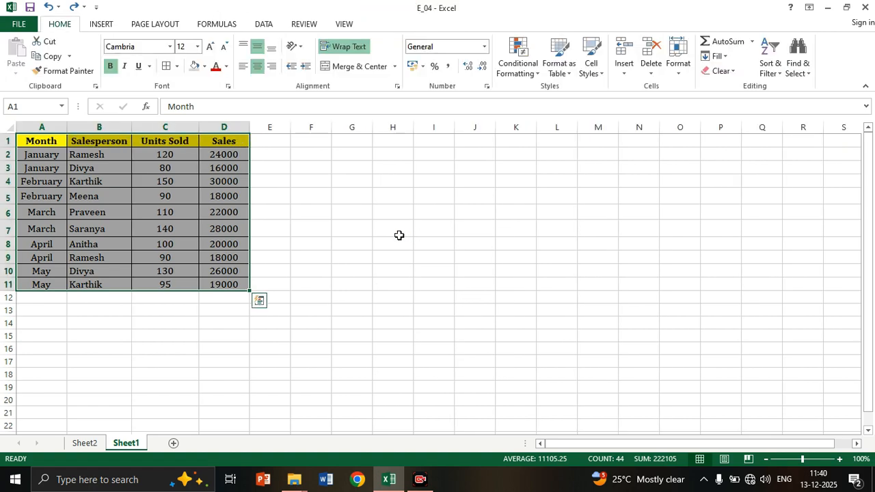
click(387, 240)
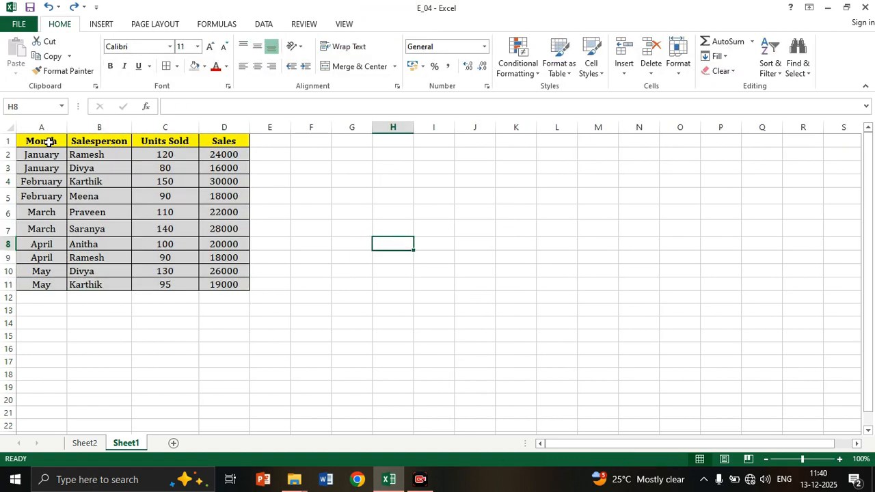
drag(40, 141, 257, 315)
drag(242, 291, 242, 290)
key(ctrl+t)
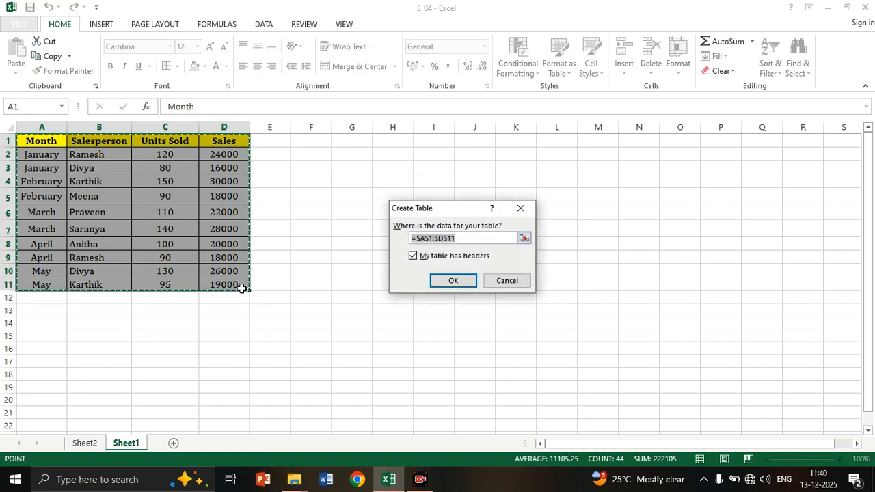
key(Return)
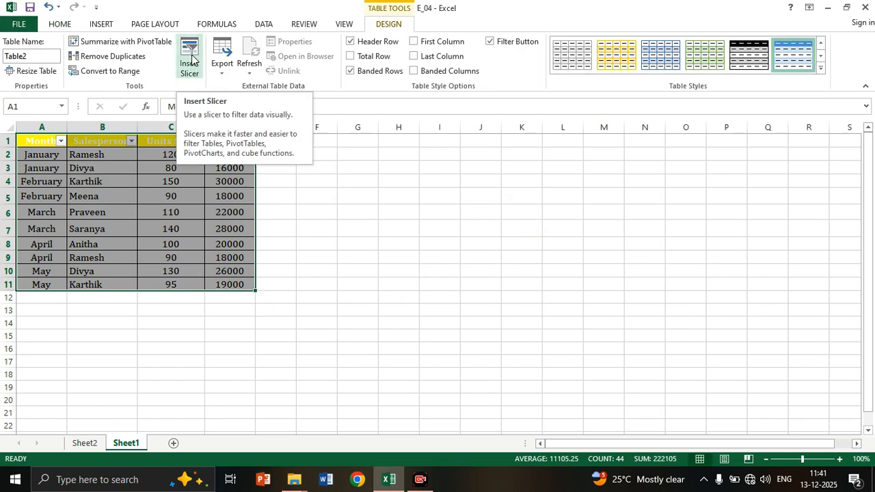
Insert a slicer based on the Month field of the newly created sales table.
click(191, 58)
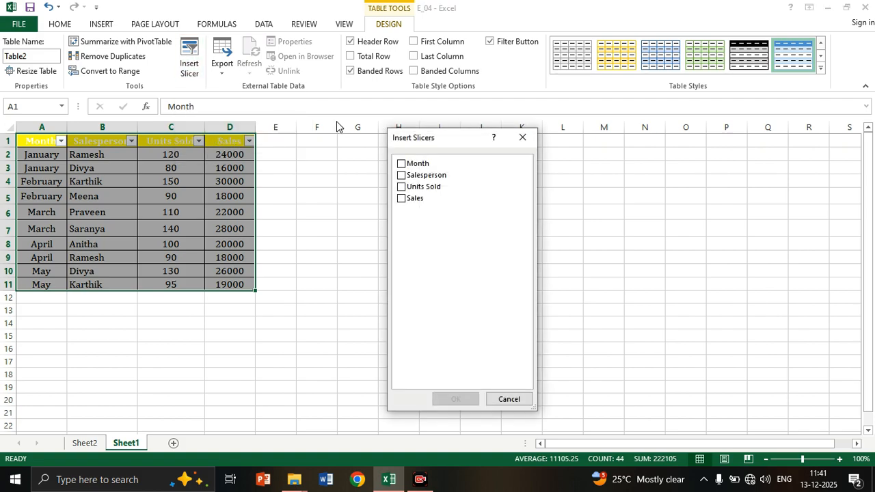
click(401, 164)
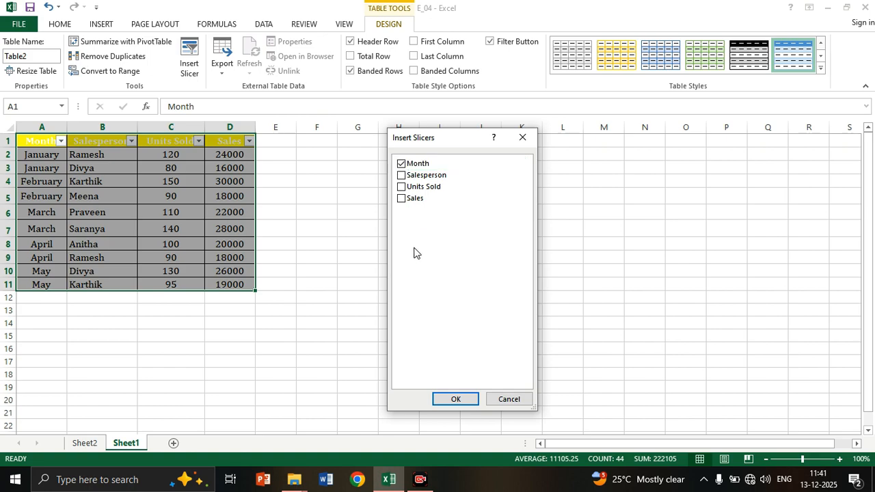
click(456, 399)
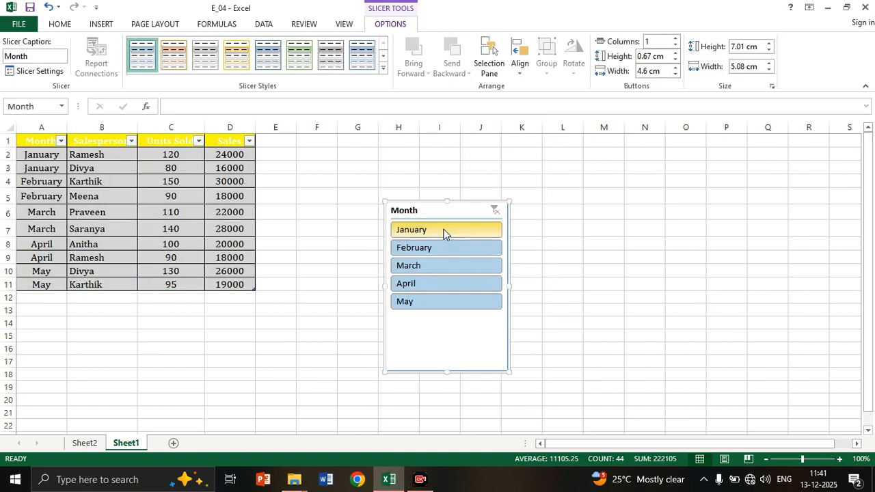
Filter the sales table with the Month slicer by January, February, March, April and May in turn.
click(443, 234)
click(440, 250)
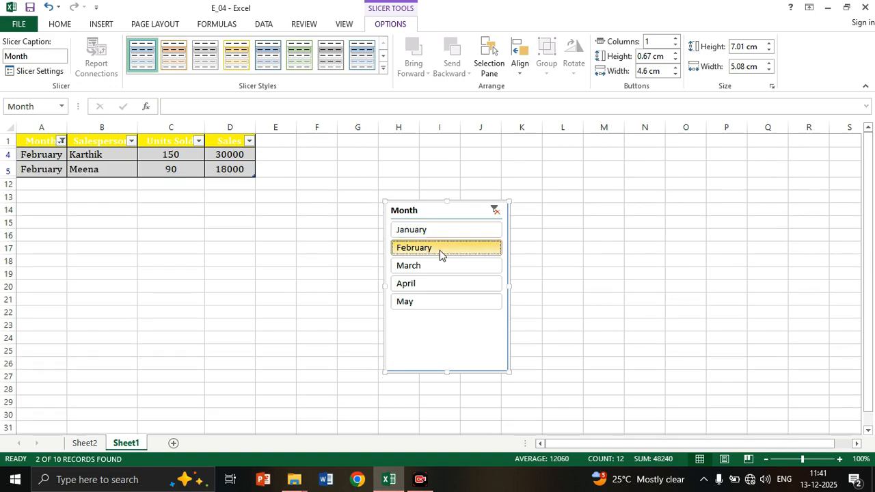
click(439, 267)
click(439, 285)
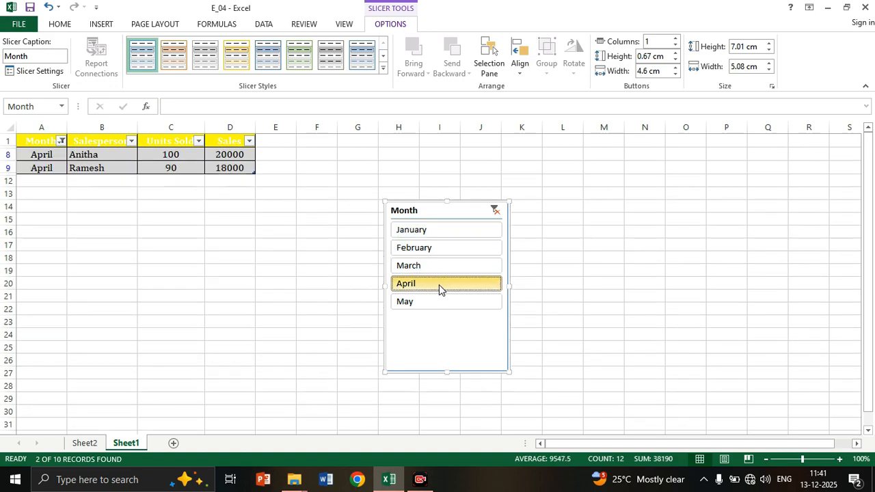
click(439, 301)
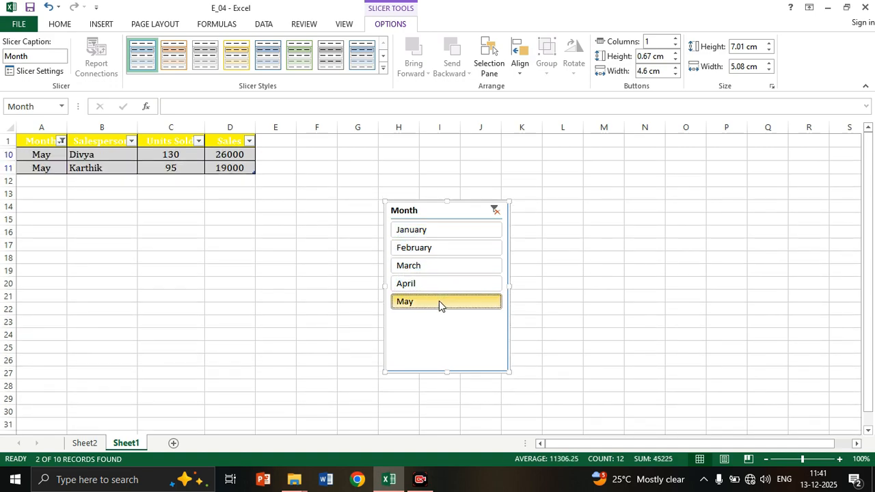
Run through the Month slicer again from January to May, leaving the table filtered by May.
click(436, 239)
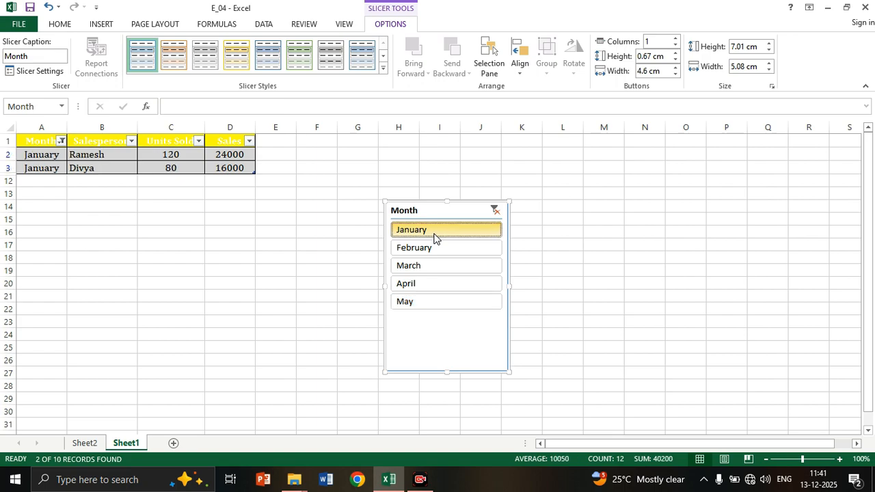
click(434, 251)
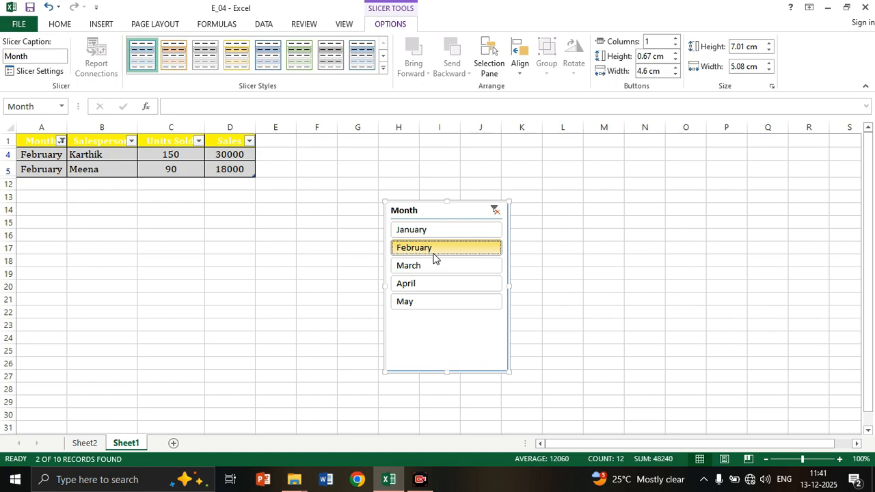
click(432, 267)
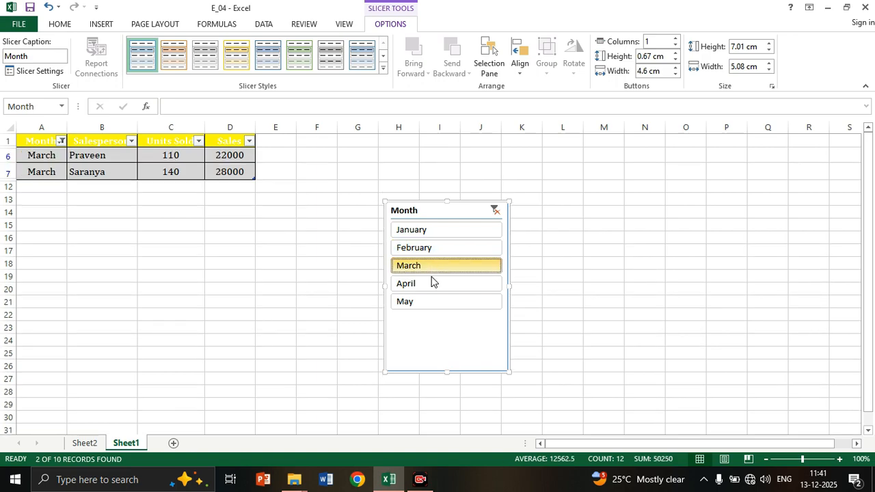
click(430, 282)
click(428, 301)
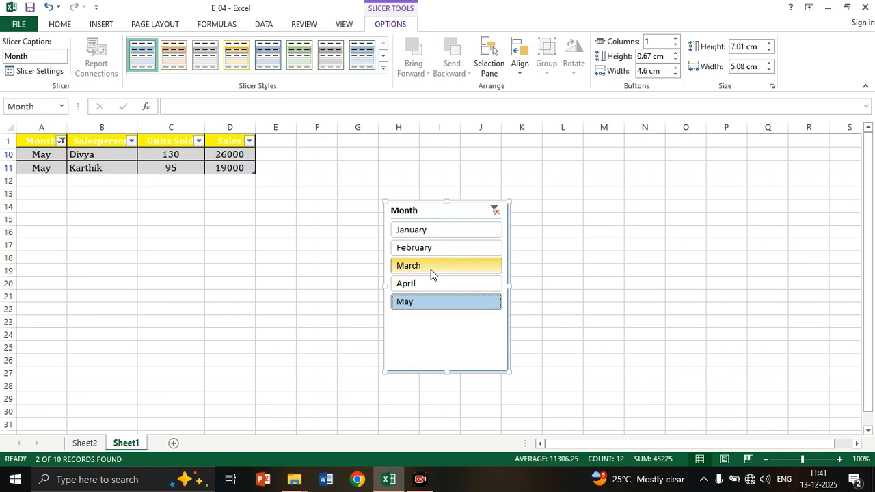
View the PivotTable and PivotChart on Sheet2 and return to the filtered table on Sheet1.
click(93, 447)
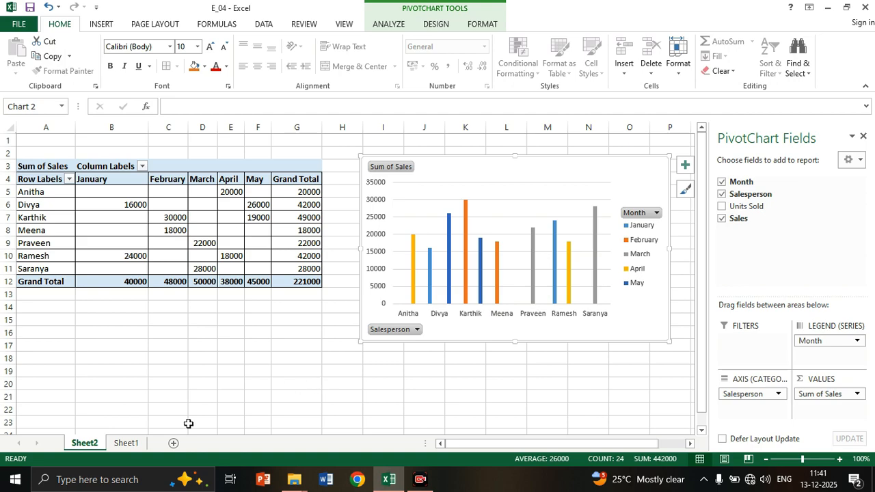
click(123, 445)
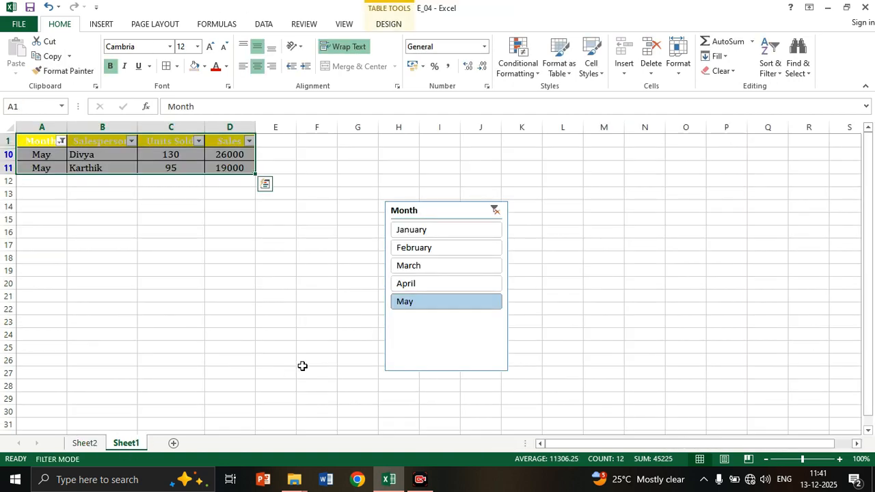